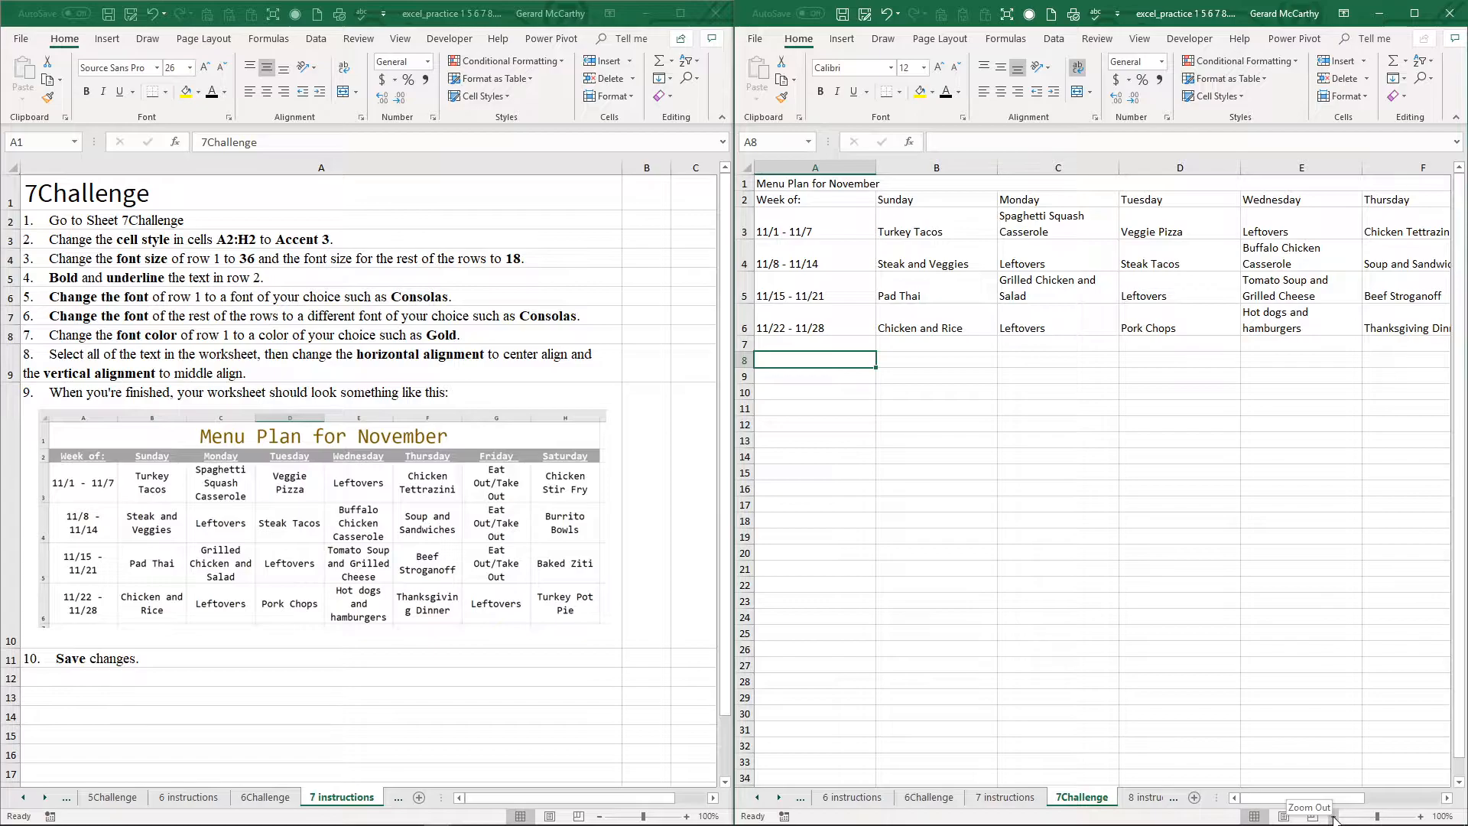
# Step: Apply the Accent3 cell style to the header cells A2:H2 of the menu plan
pyautogui.click(1332, 816)
pyautogui.click(1332, 817)
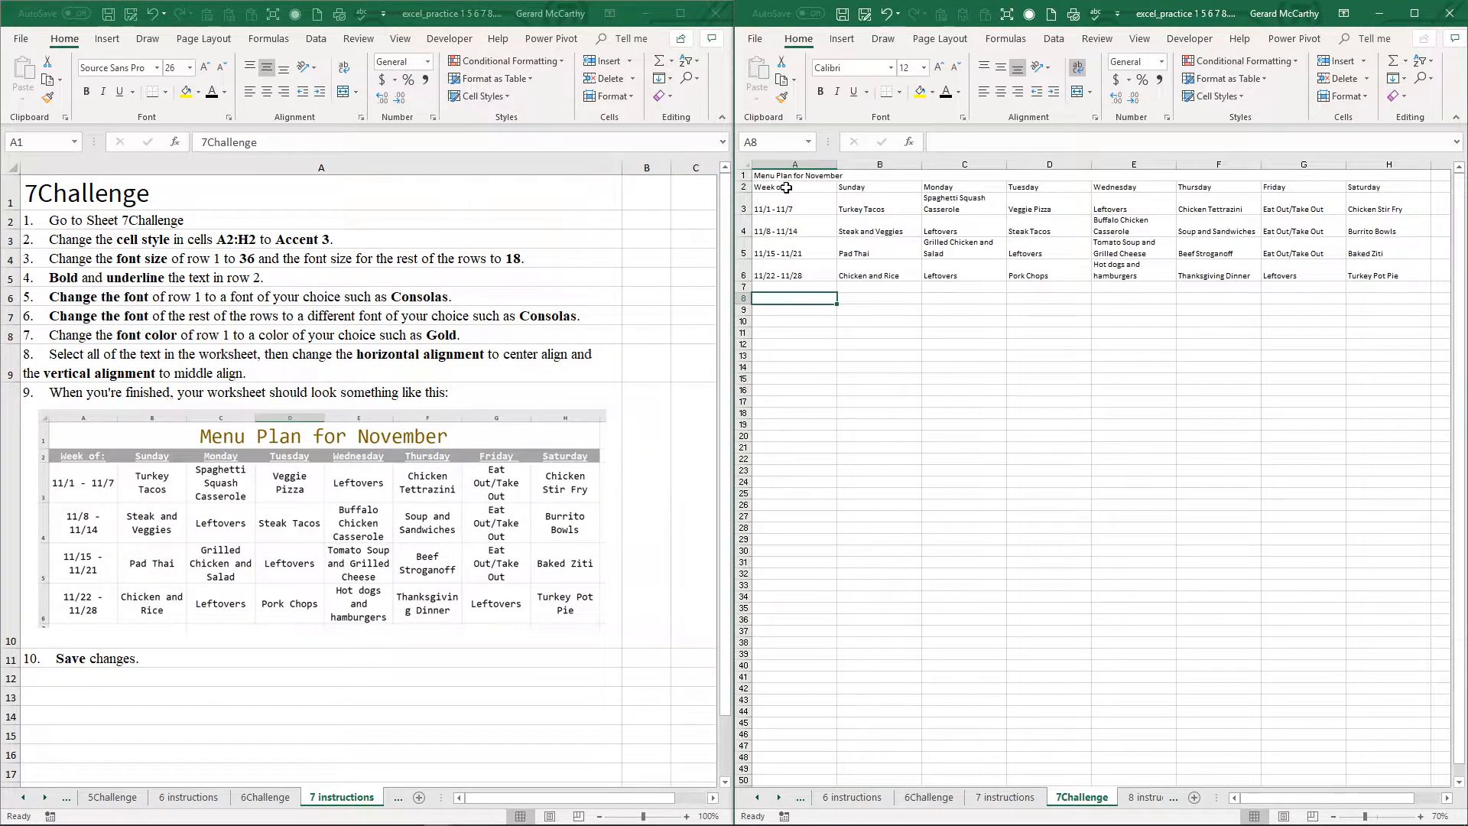
pyautogui.moveTo(785, 187); pyautogui.dragTo(1364, 192)
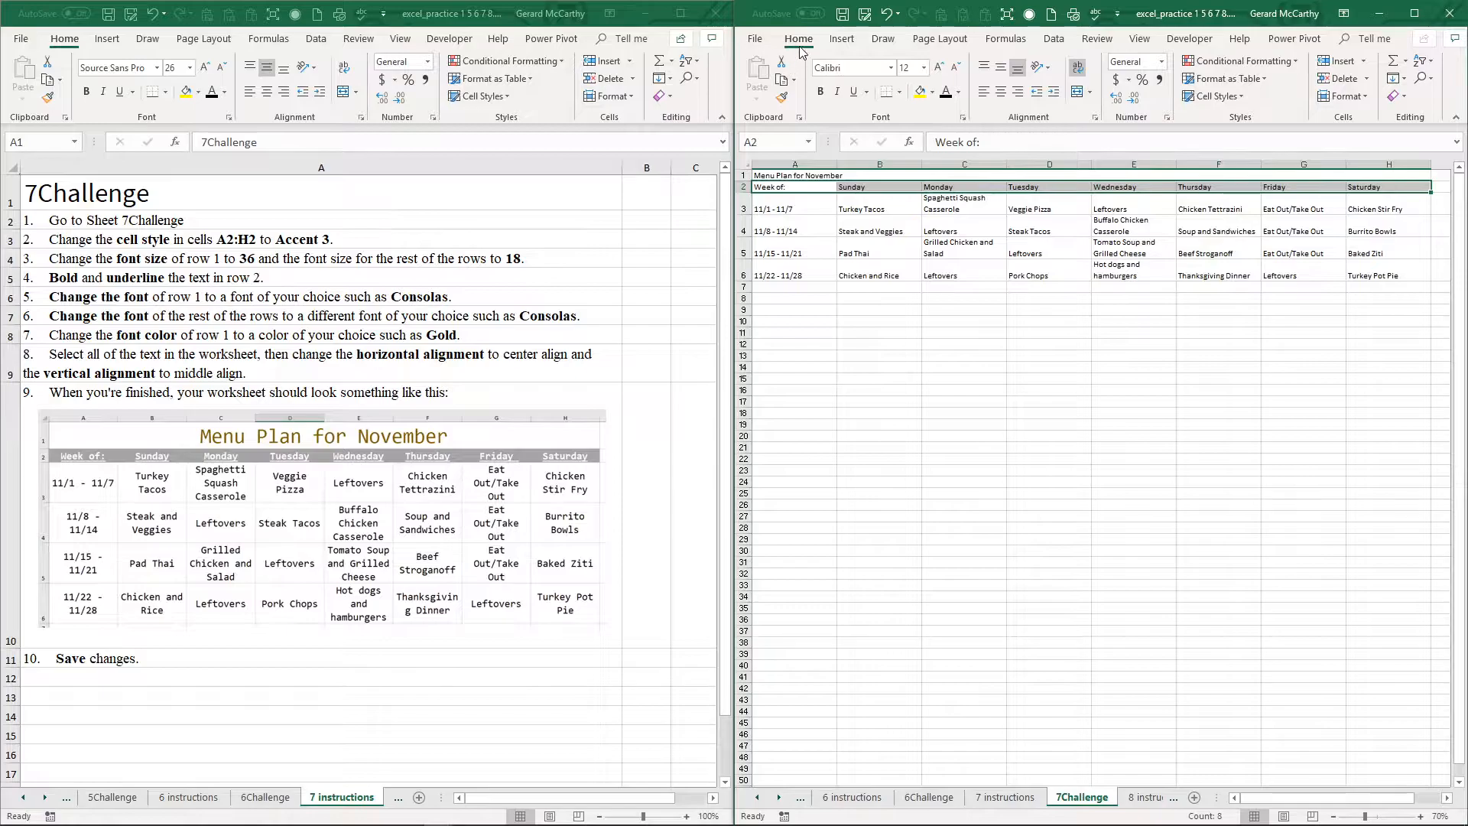
pyautogui.click(1240, 96)
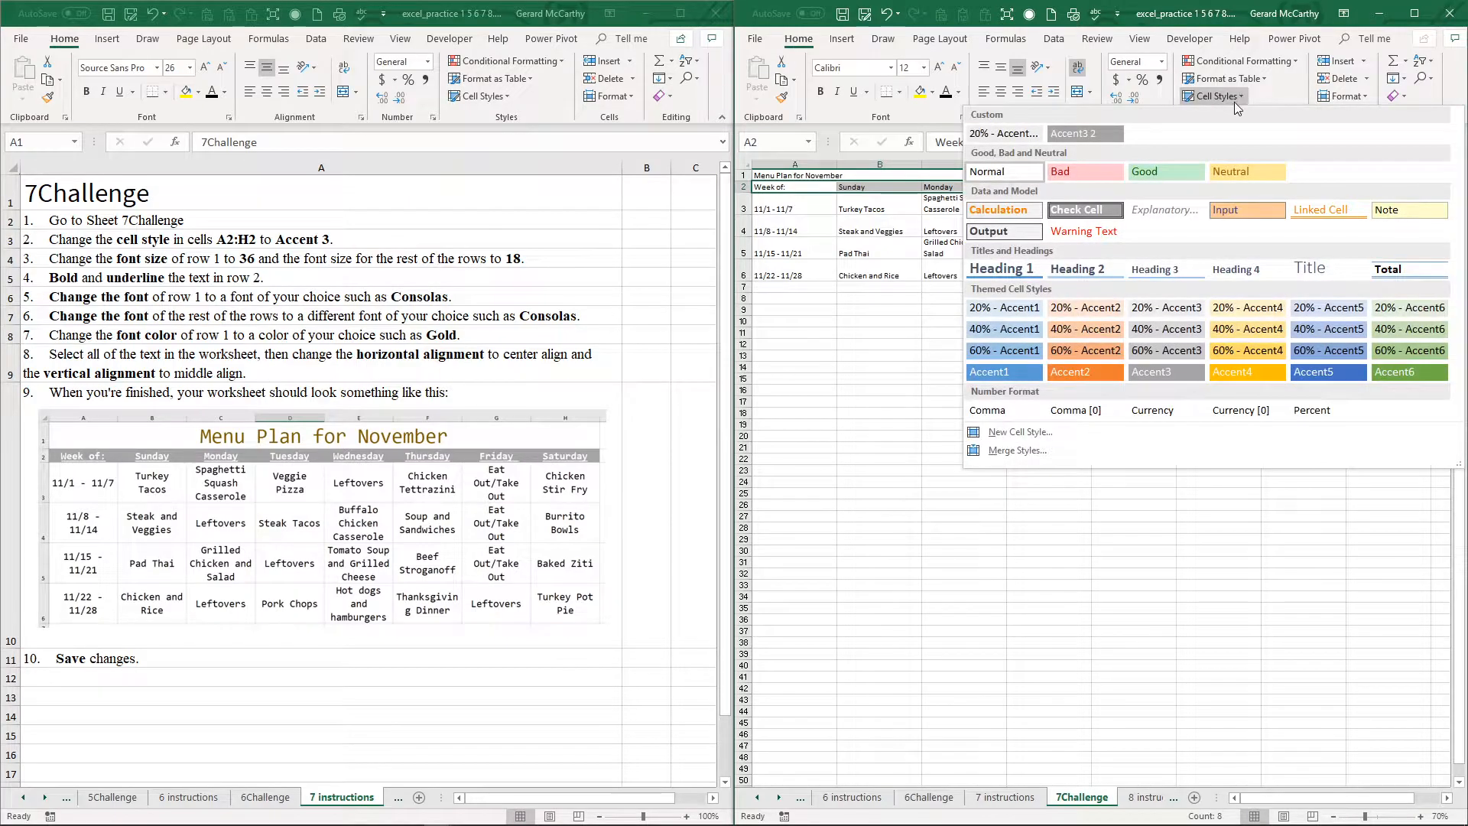
pyautogui.click(1166, 373)
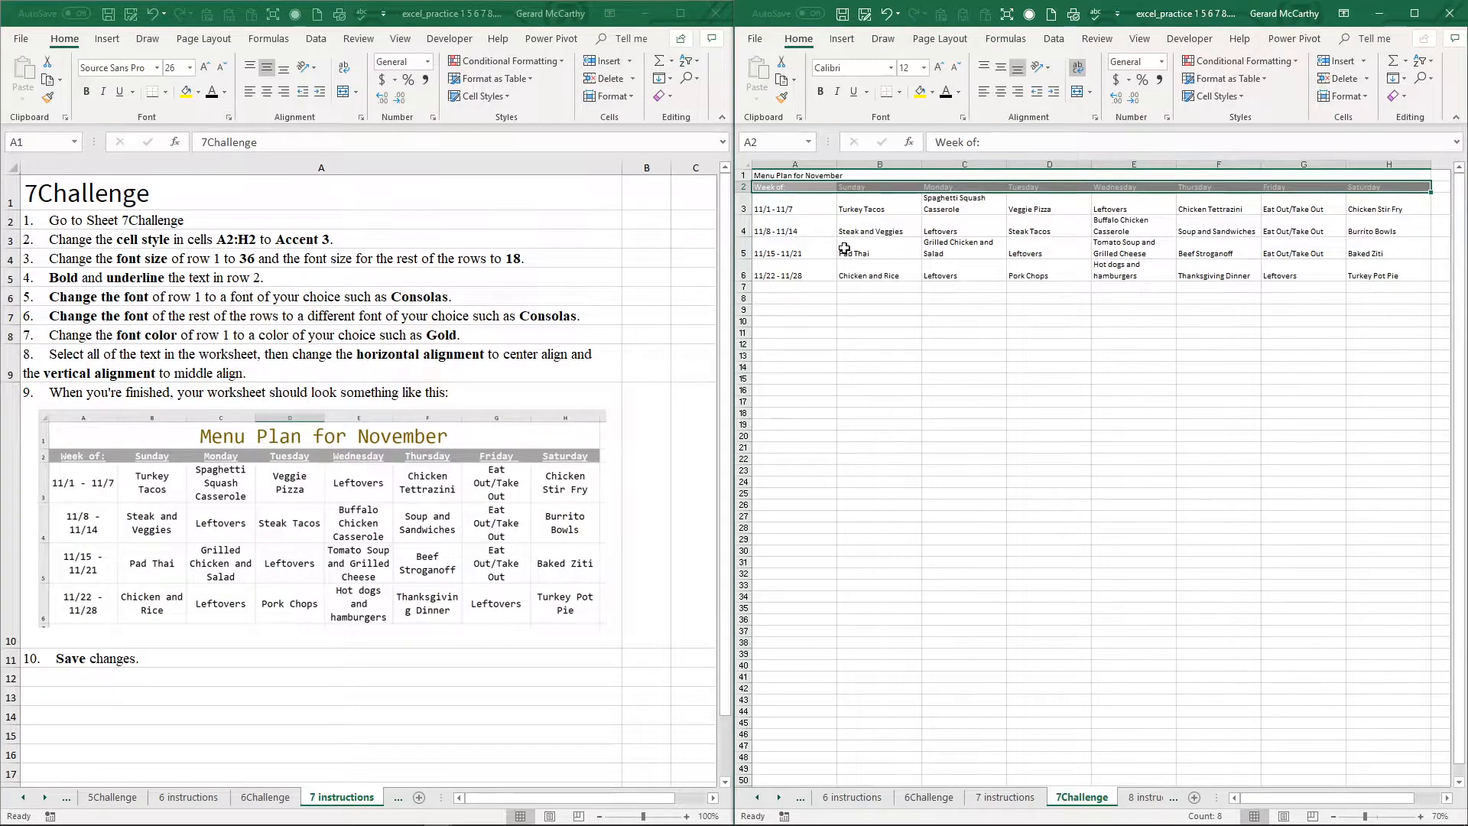
# Step: Set the font size of the title in row 1 to 36
pyautogui.click(741, 175)
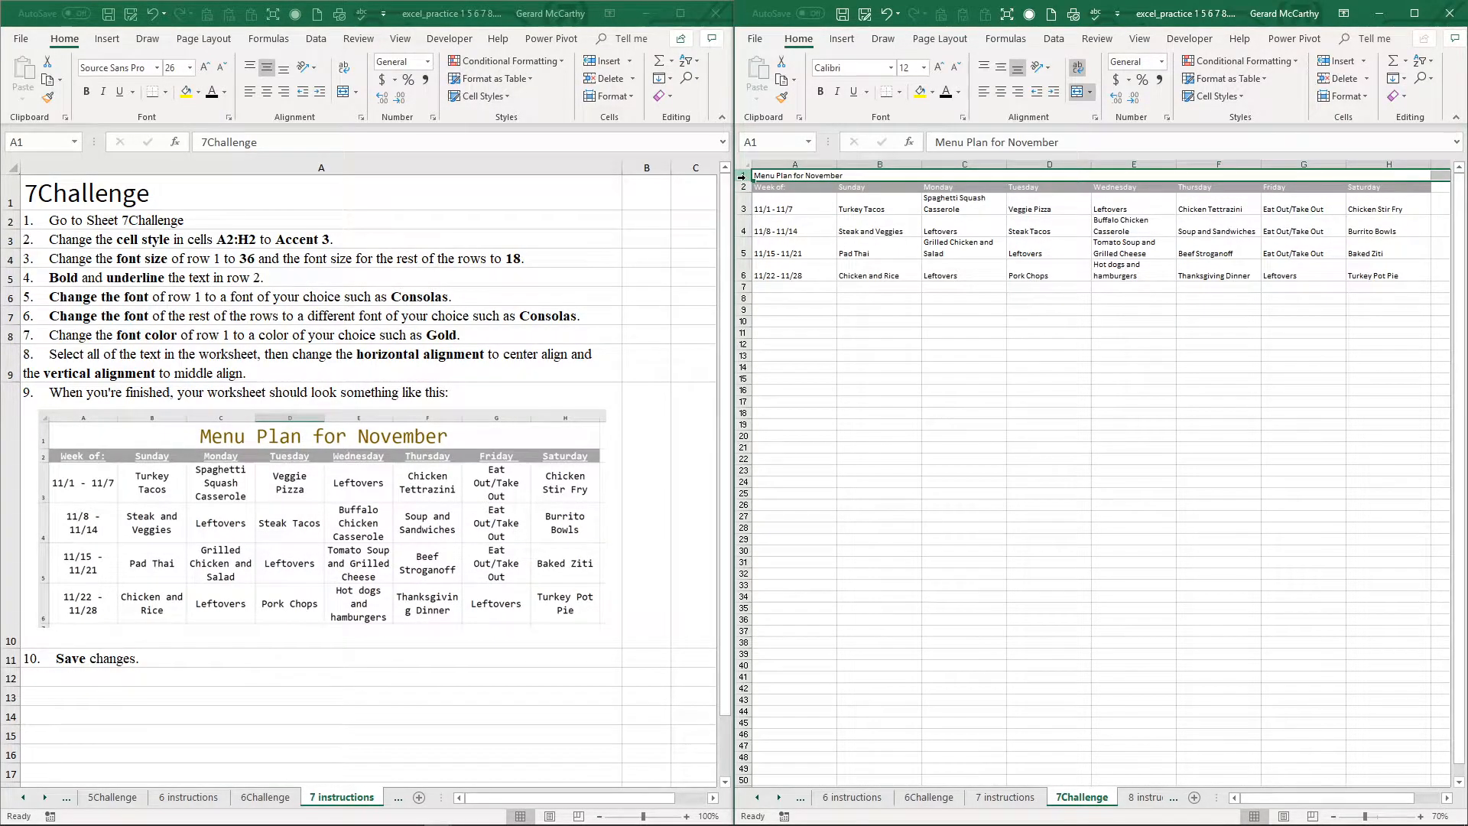
pyautogui.click(924, 68)
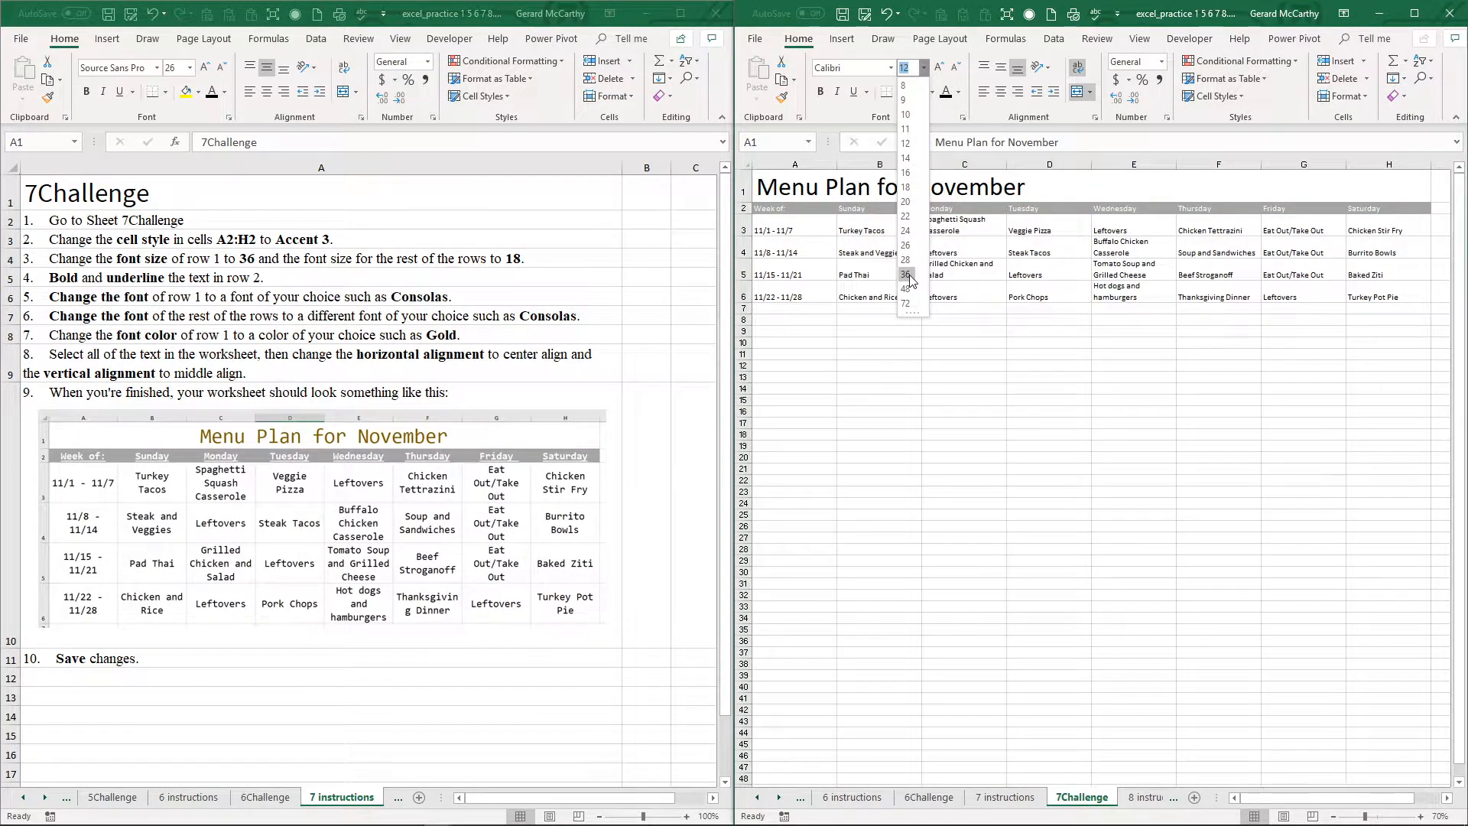
pyautogui.click(906, 274)
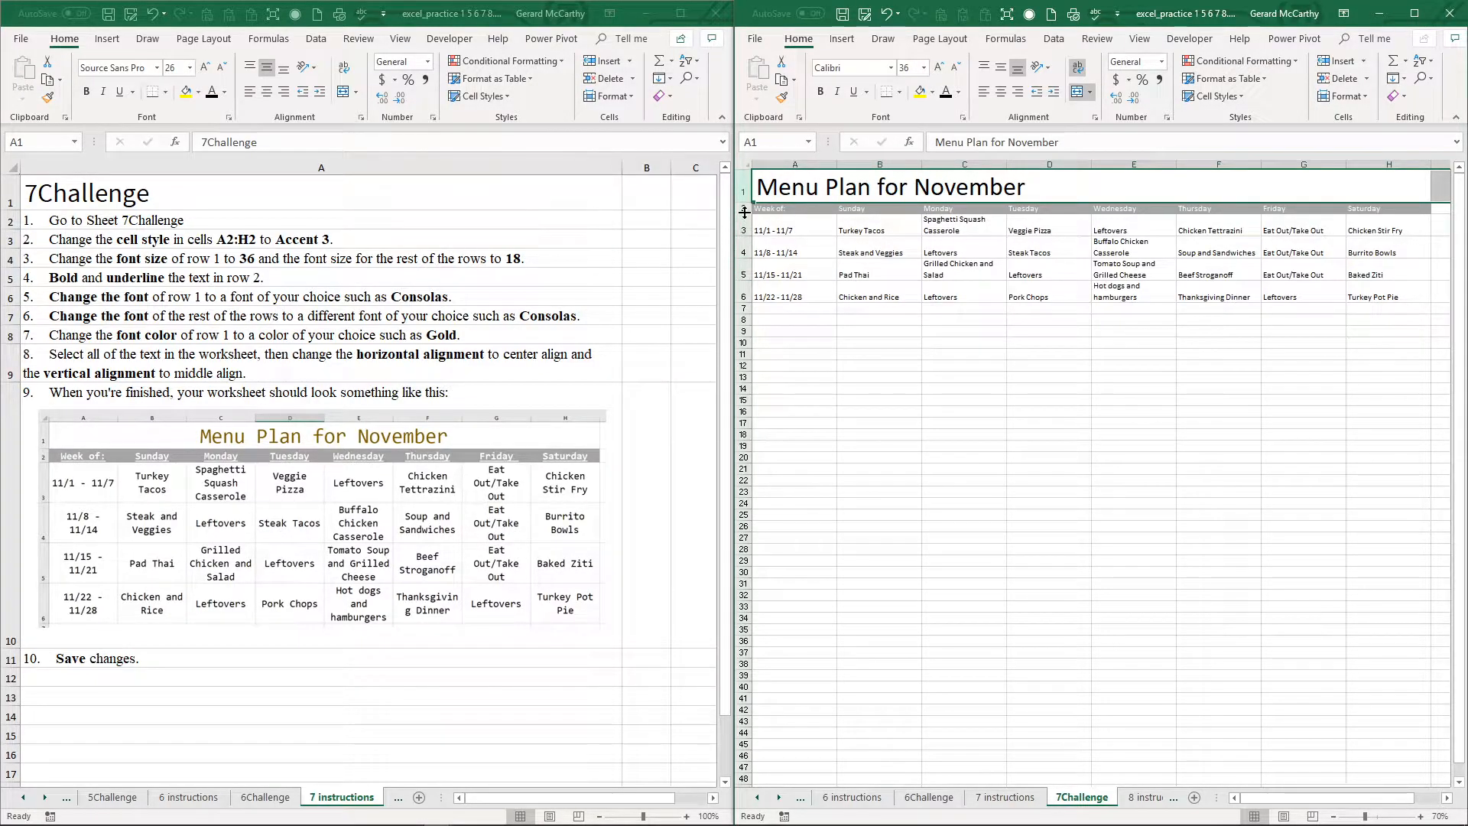
# Step: Set the font size of rows 2 through 6 to 18
pyautogui.moveTo(741, 208); pyautogui.dragTo(742, 293)
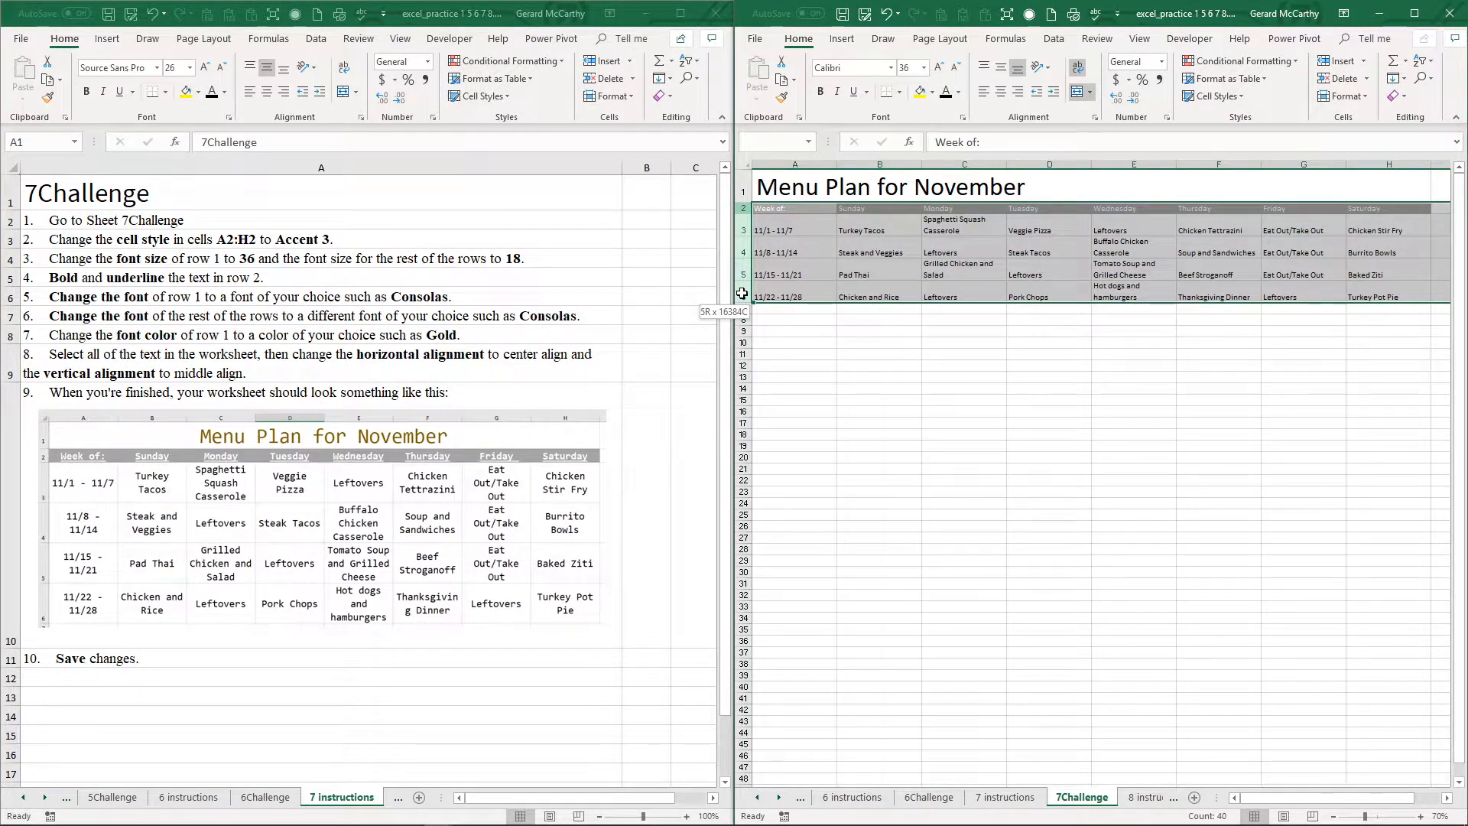
pyautogui.moveTo(742, 293); pyautogui.dragTo(741, 294)
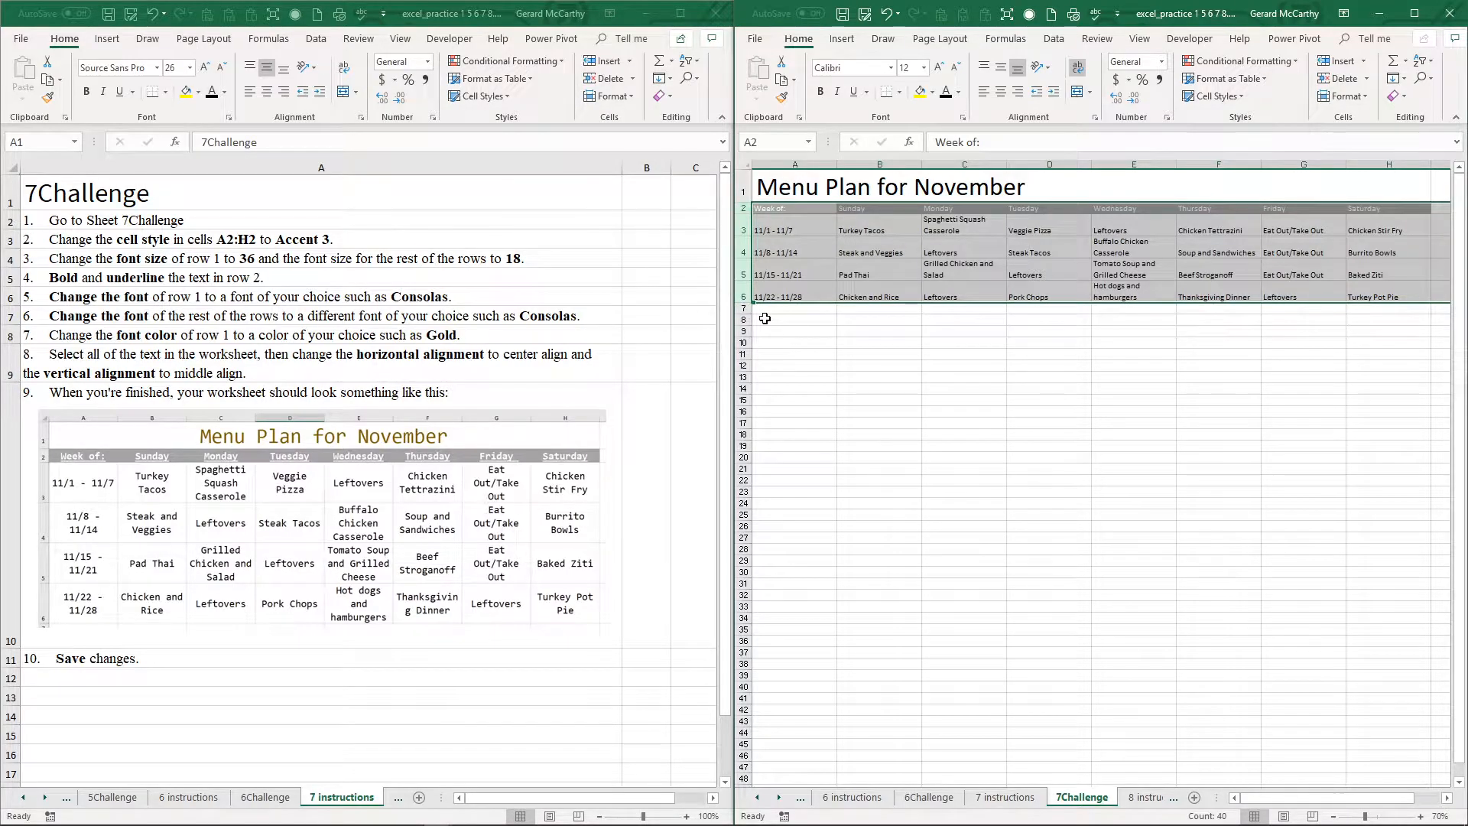
pyautogui.click(923, 67)
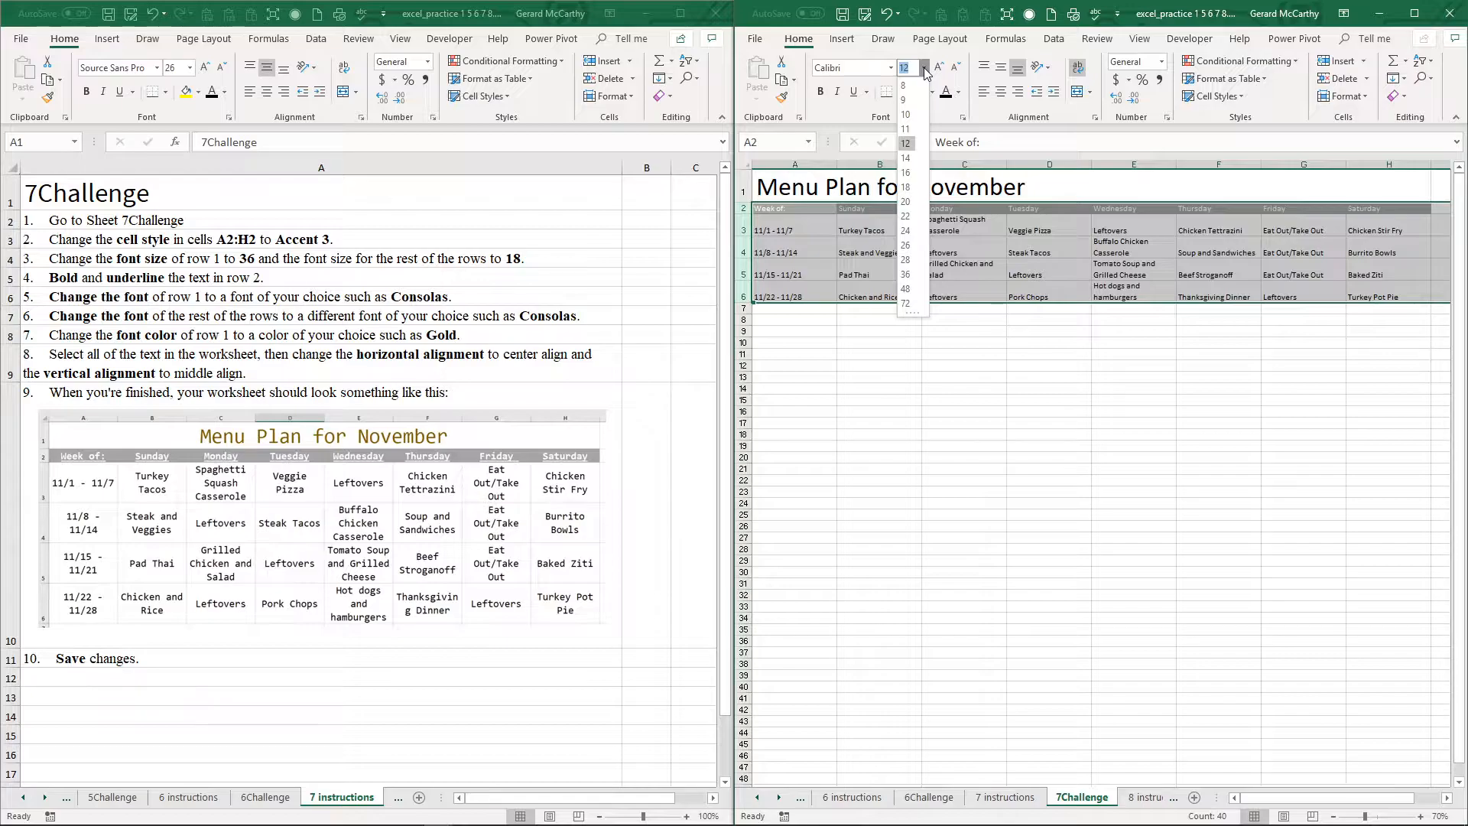
pyautogui.click(906, 187)
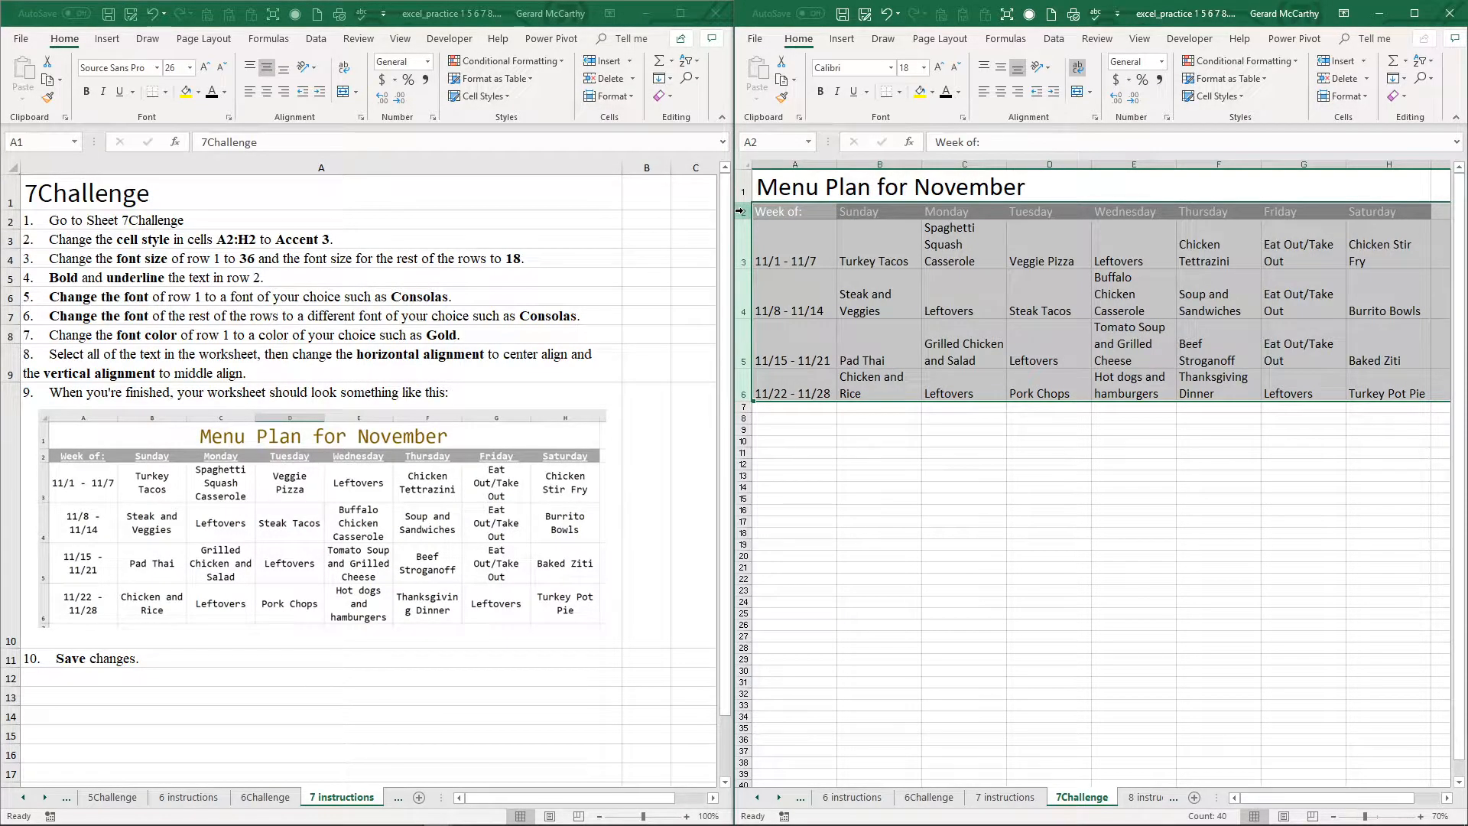
# Step: Make the weekday headings in row 2 bold and underlined
pyautogui.click(740, 211)
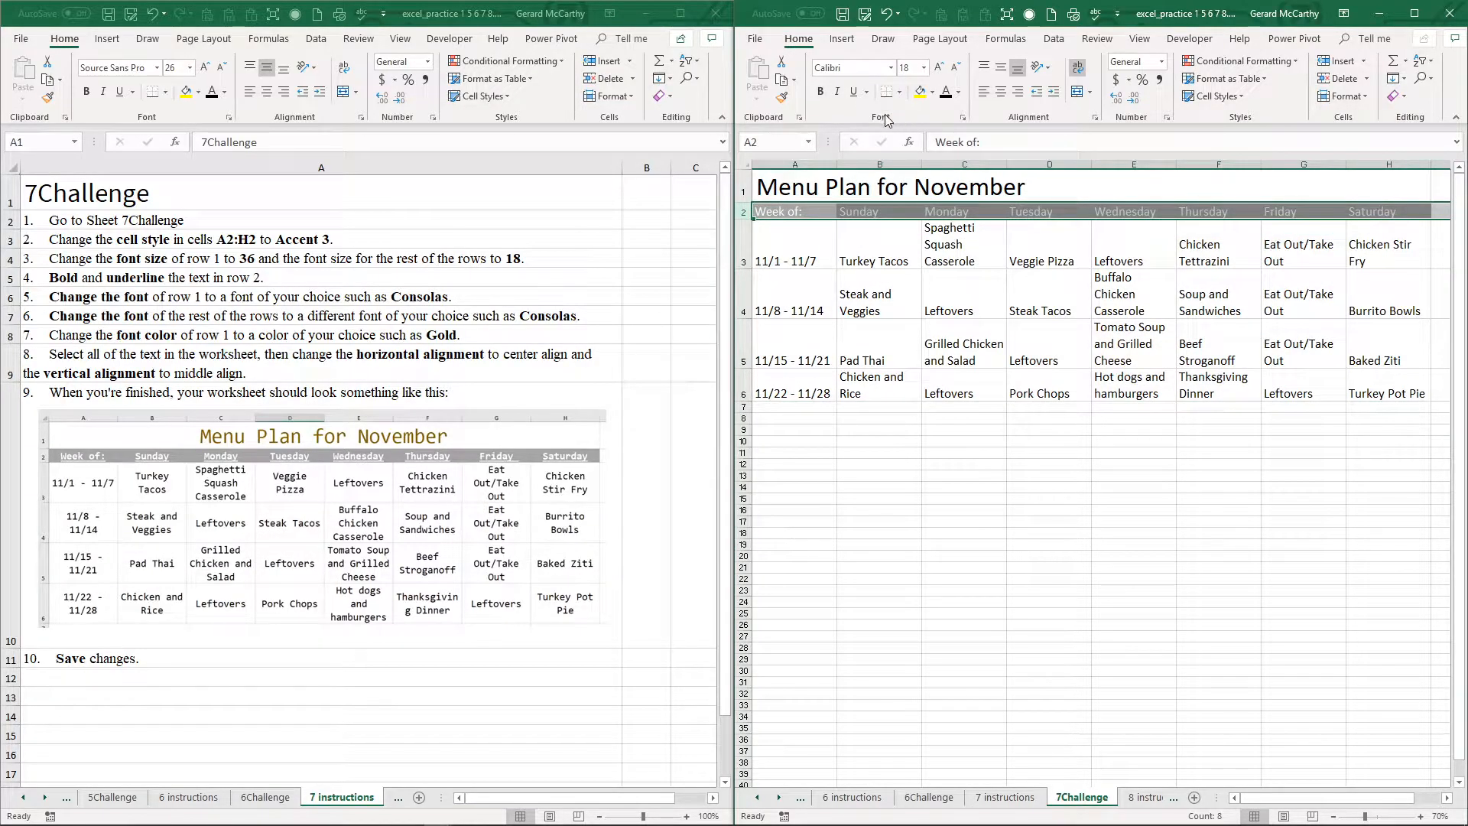
pyautogui.click(822, 92)
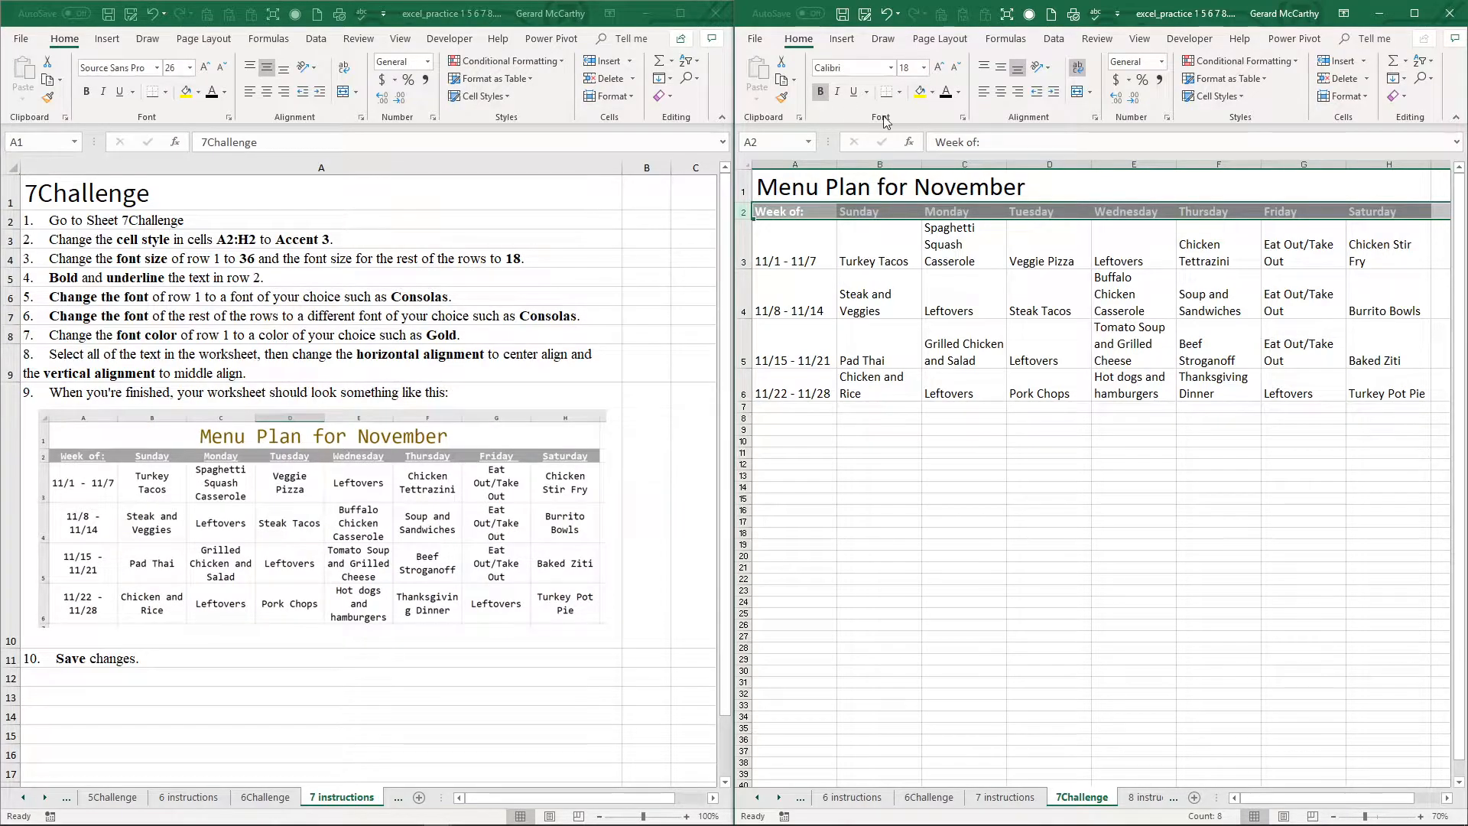
pyautogui.click(855, 94)
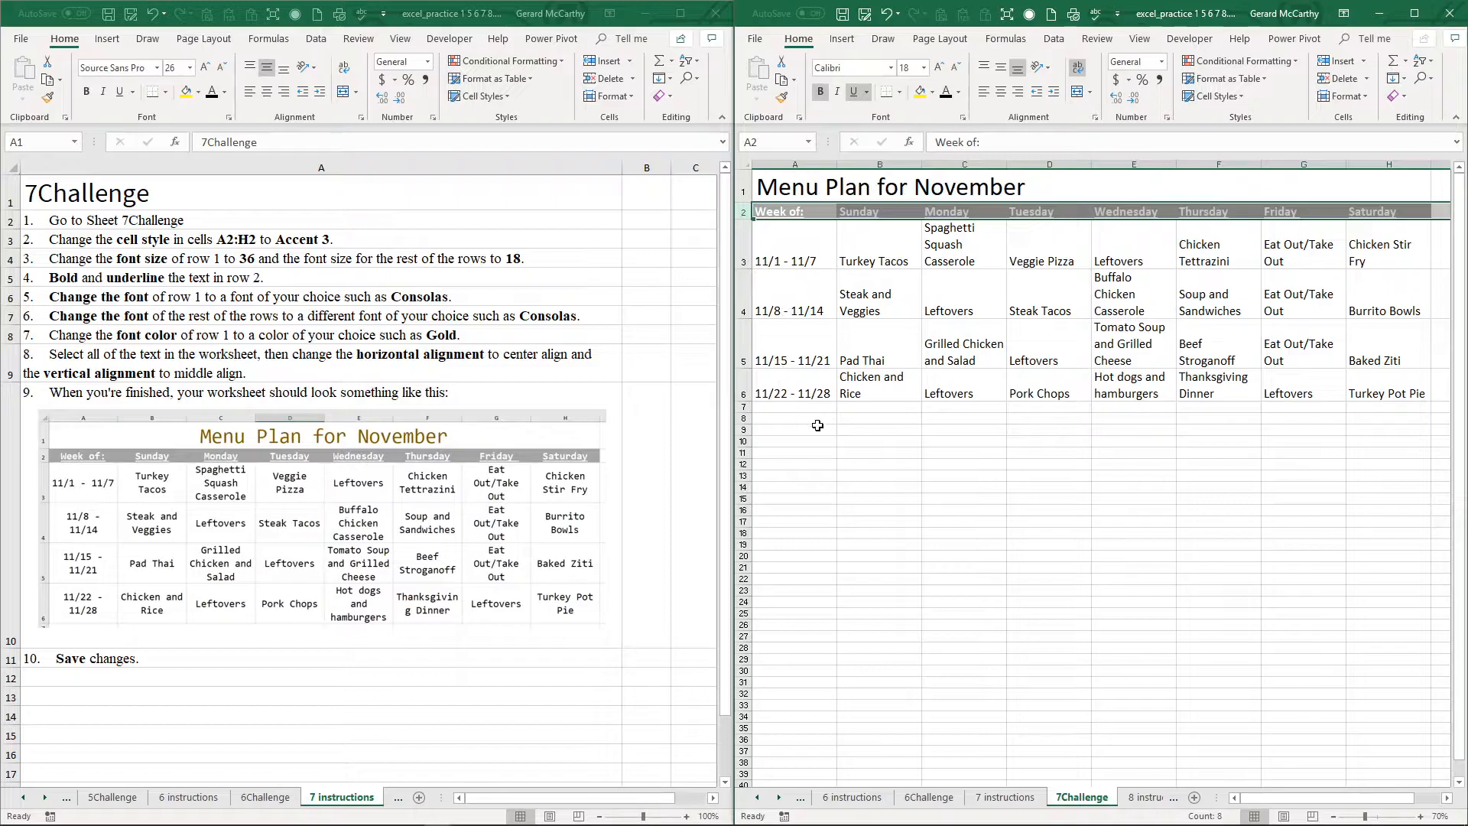
pyautogui.click(816, 428)
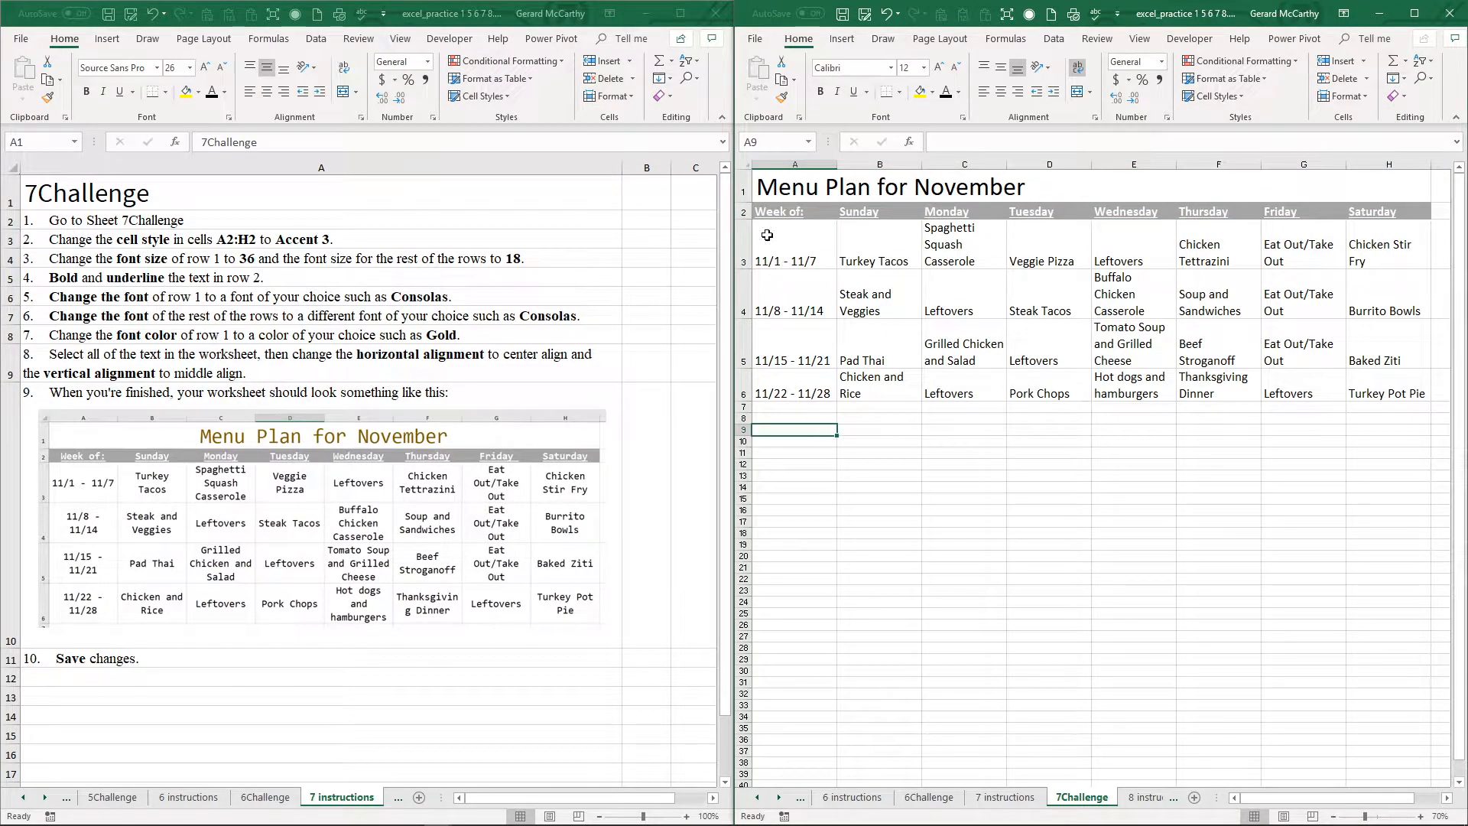
# Step: Change the font of the title in row 1 to Consolas
pyautogui.click(741, 193)
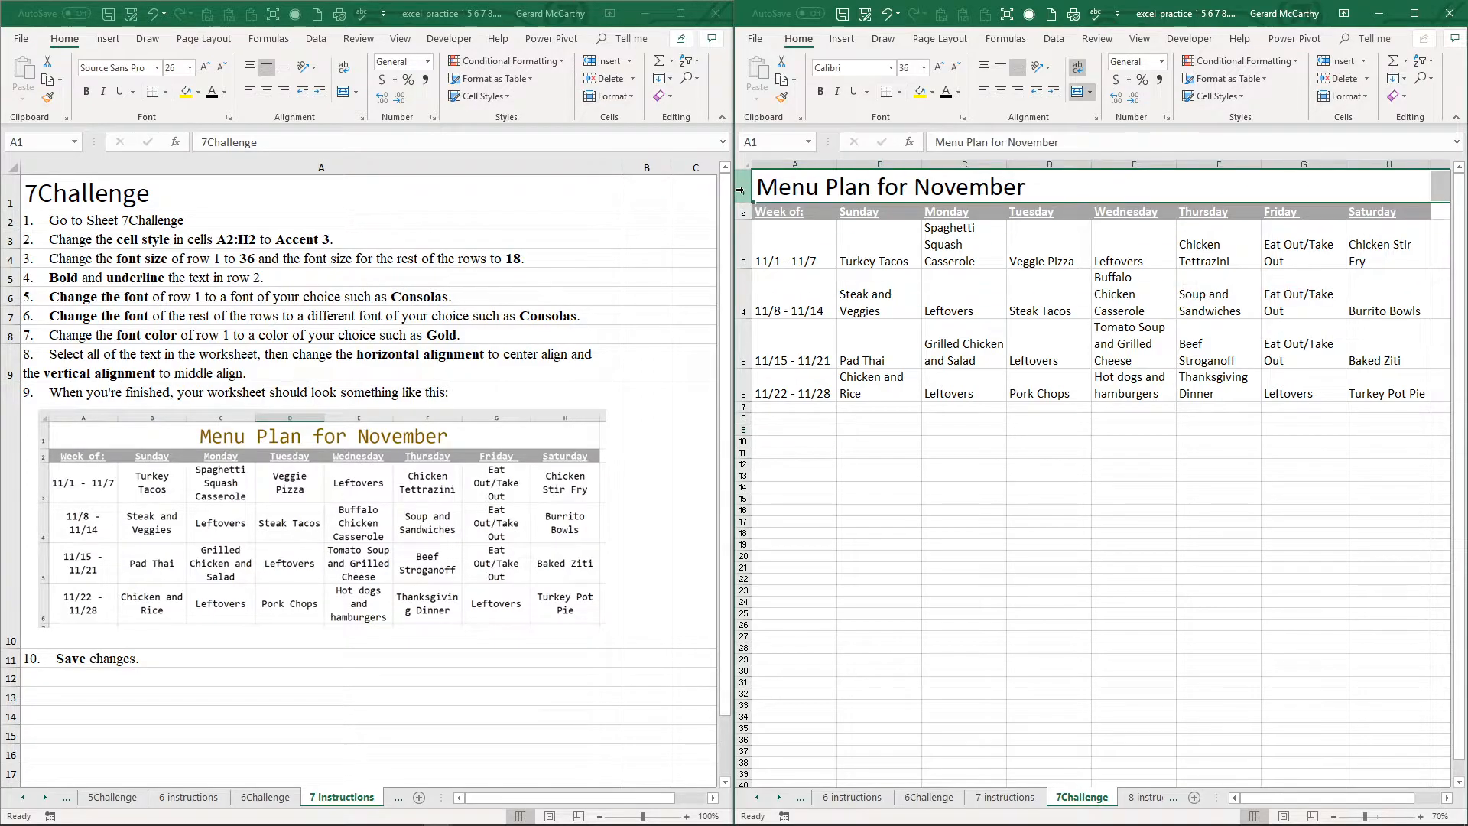
pyautogui.click(890, 67)
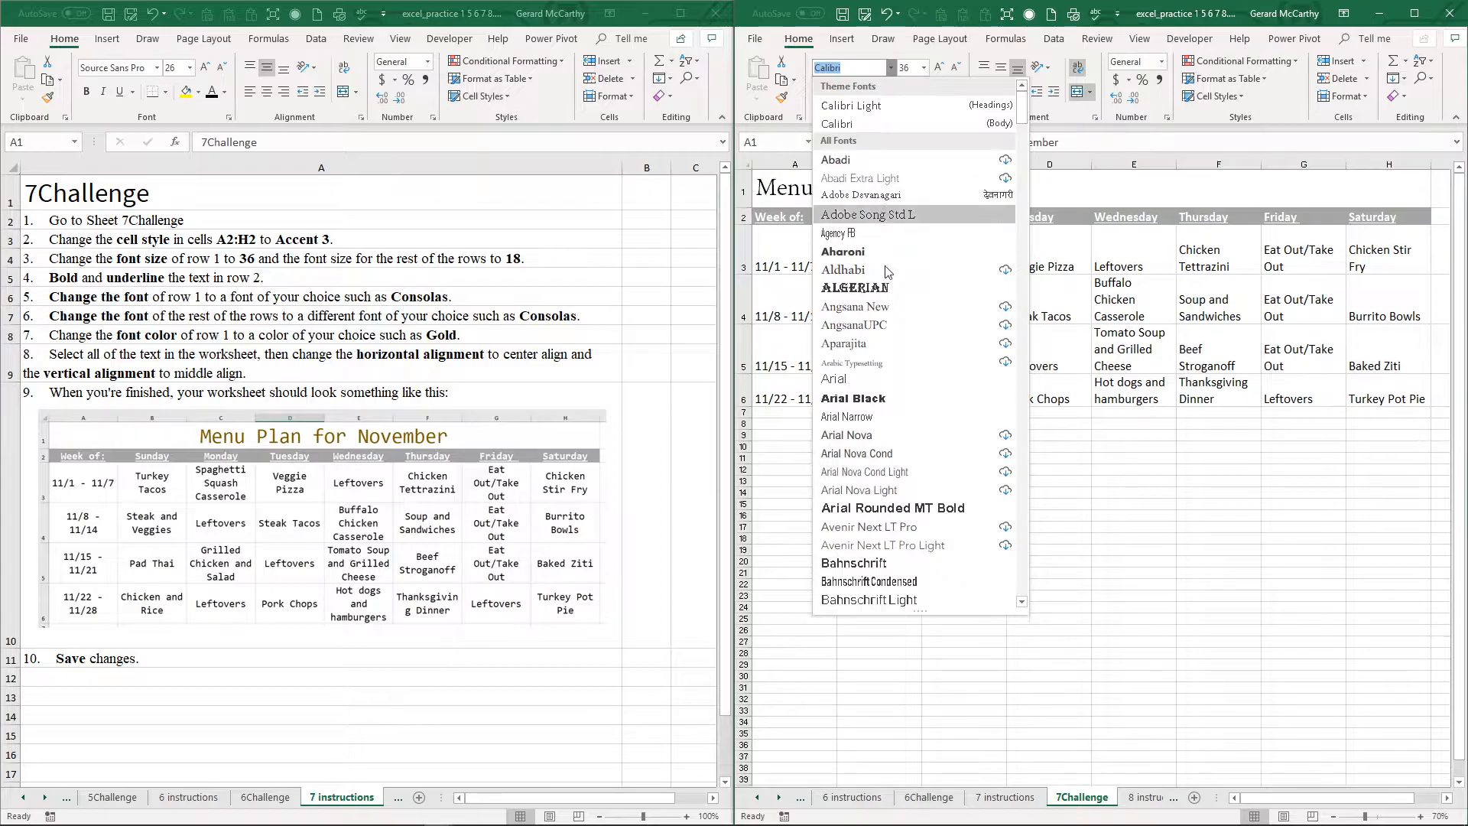
pyautogui.scroll(-3, 891, 313)
pyautogui.scroll(-10, 889, 314)
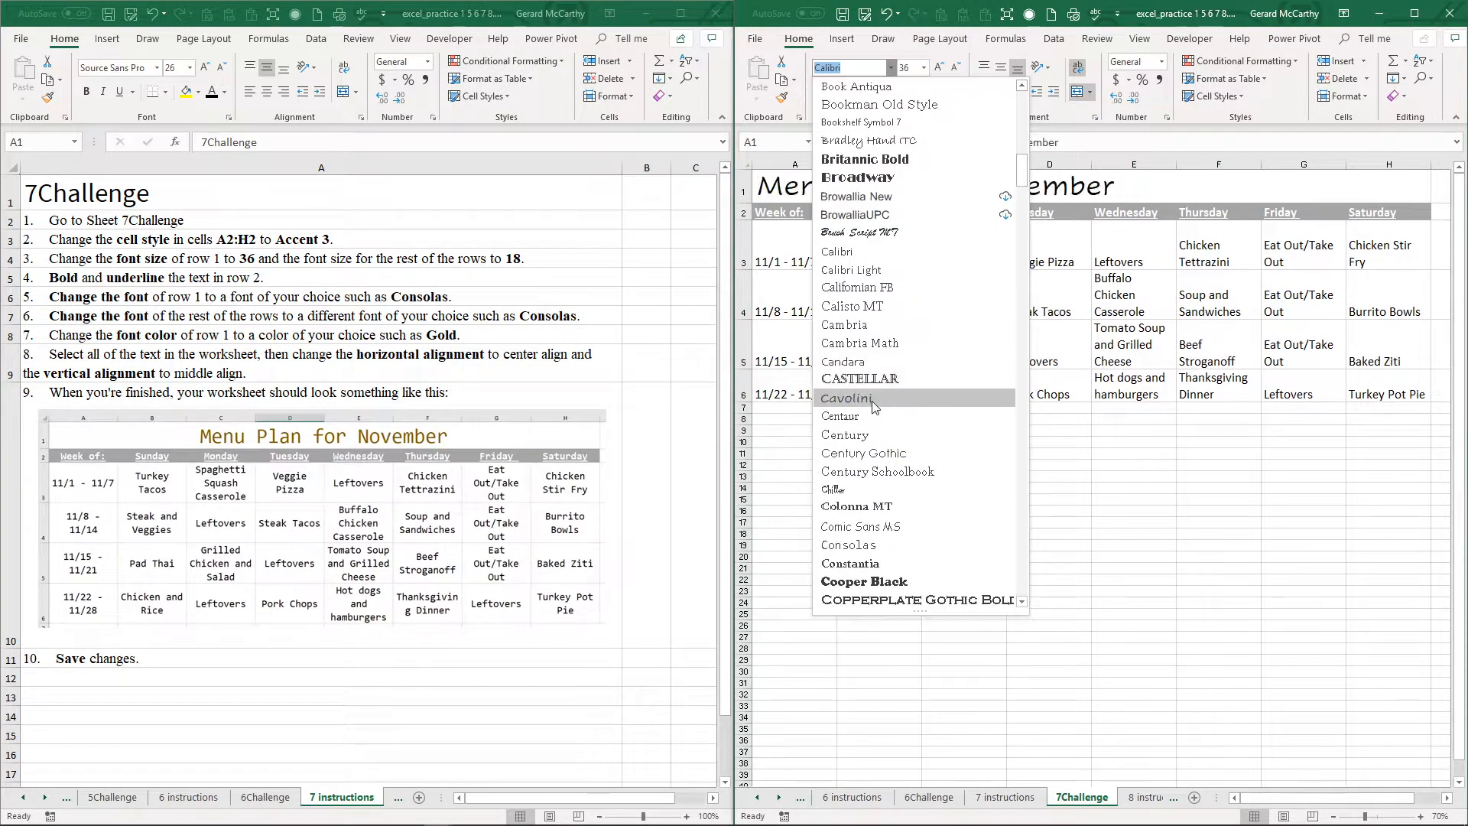
pyautogui.click(871, 546)
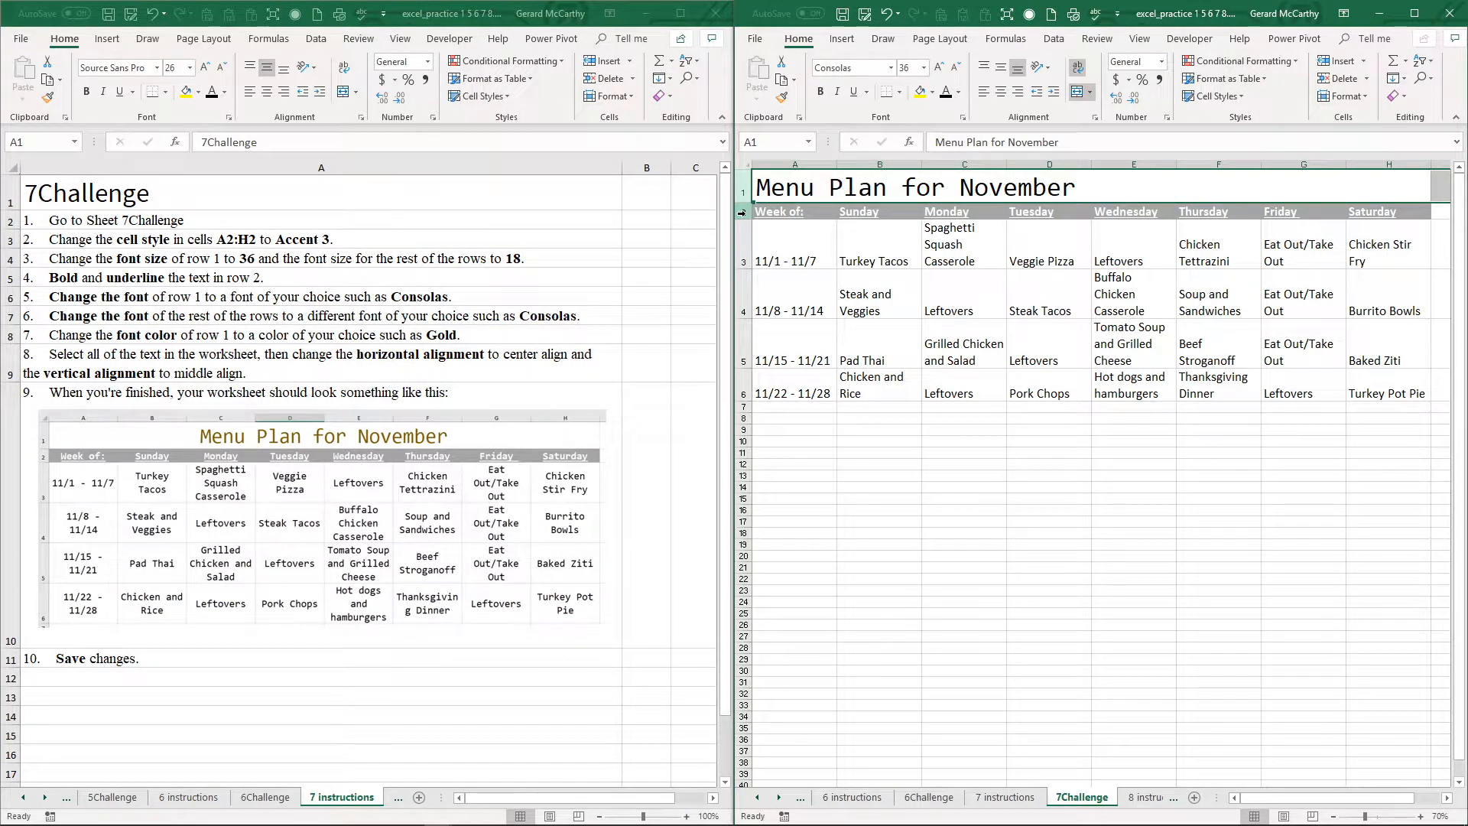
# Step: Change the font of rows 2 through 6 to Comic Sans MS
pyautogui.moveTo(742, 212); pyautogui.dragTo(745, 385)
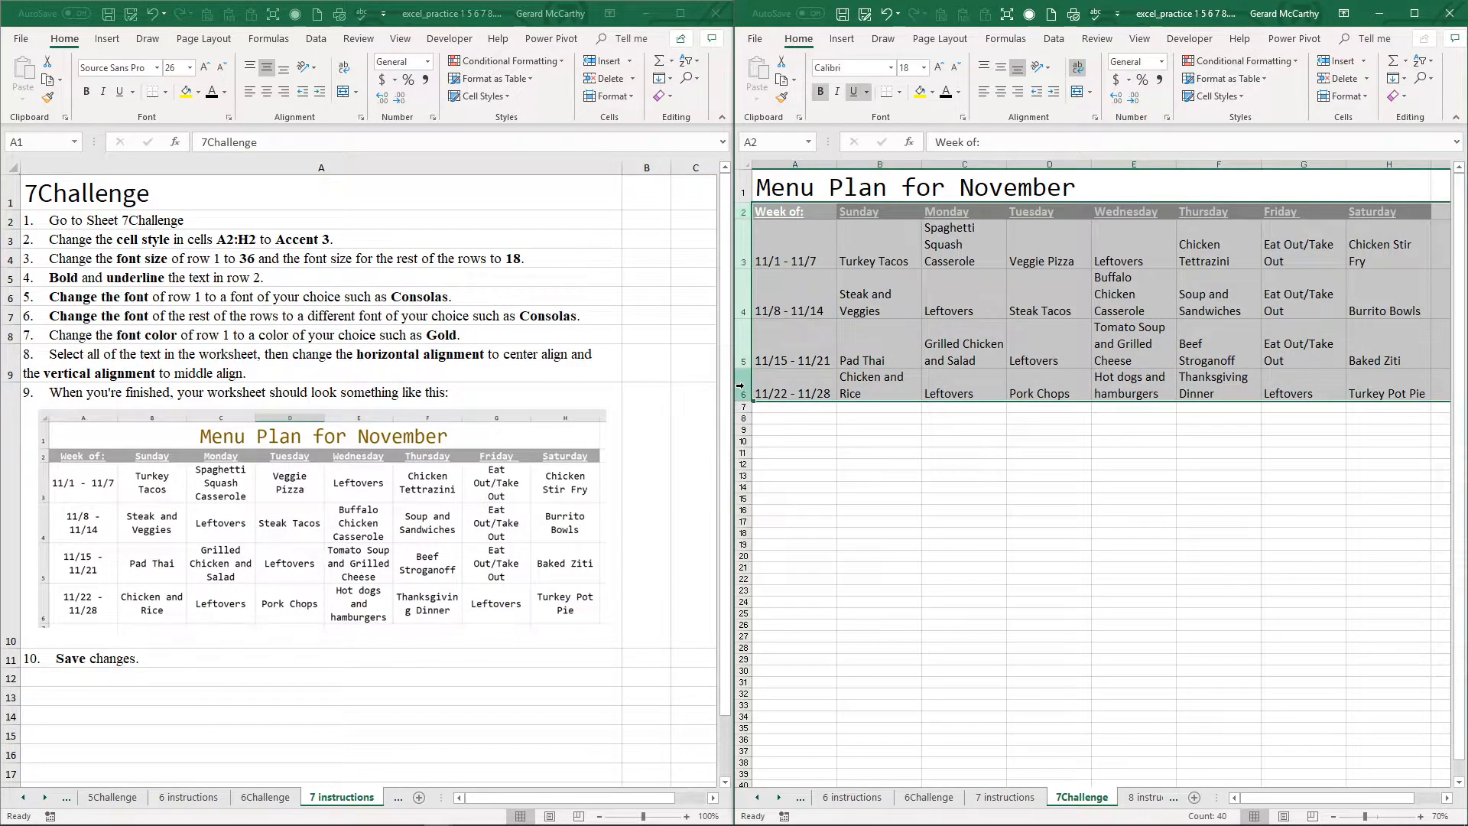
pyautogui.click(890, 68)
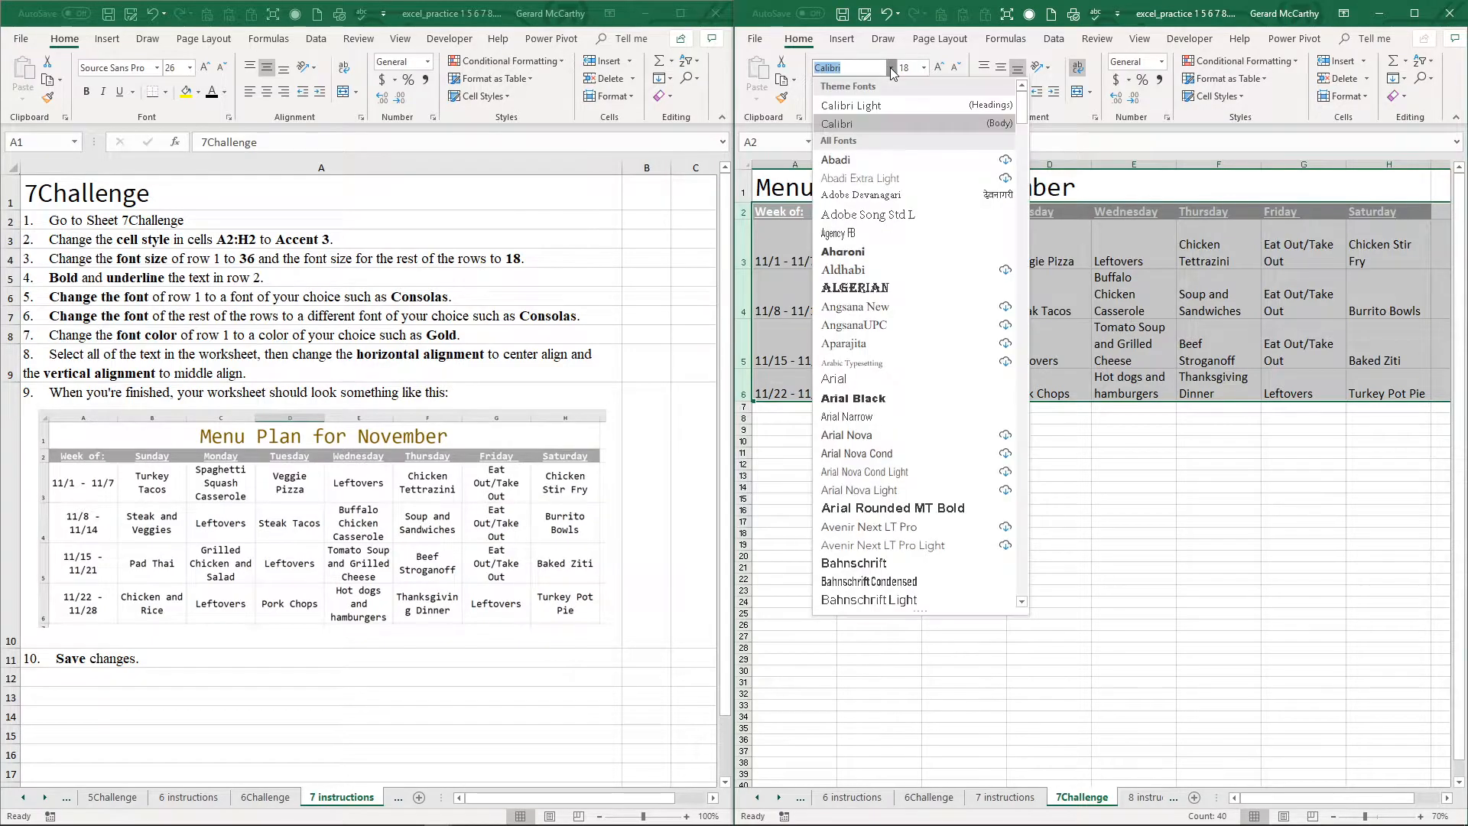
pyautogui.scroll(-3, 892, 497)
pyautogui.scroll(-10, 890, 508)
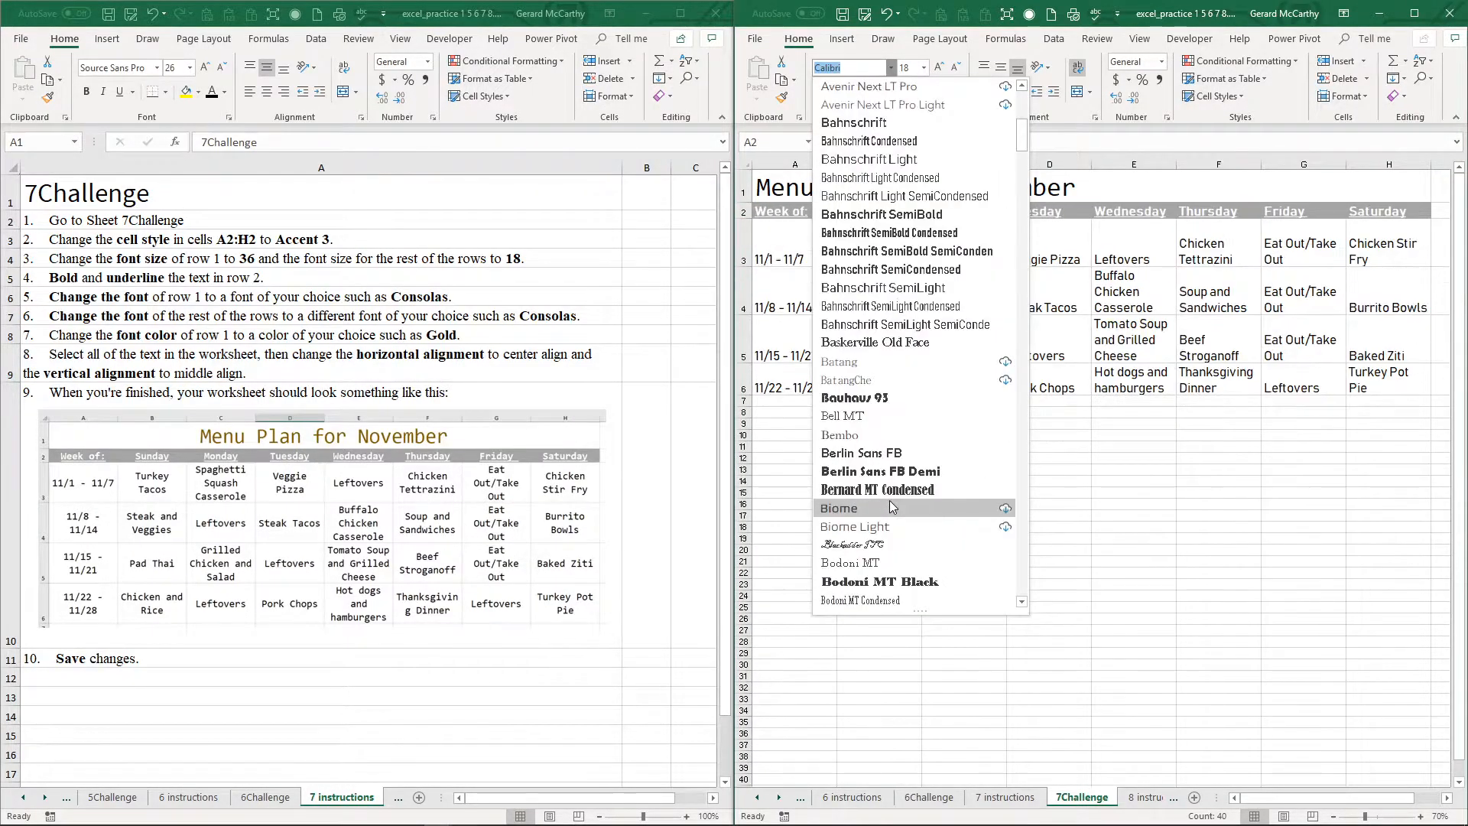
pyautogui.scroll(-4, 893, 510)
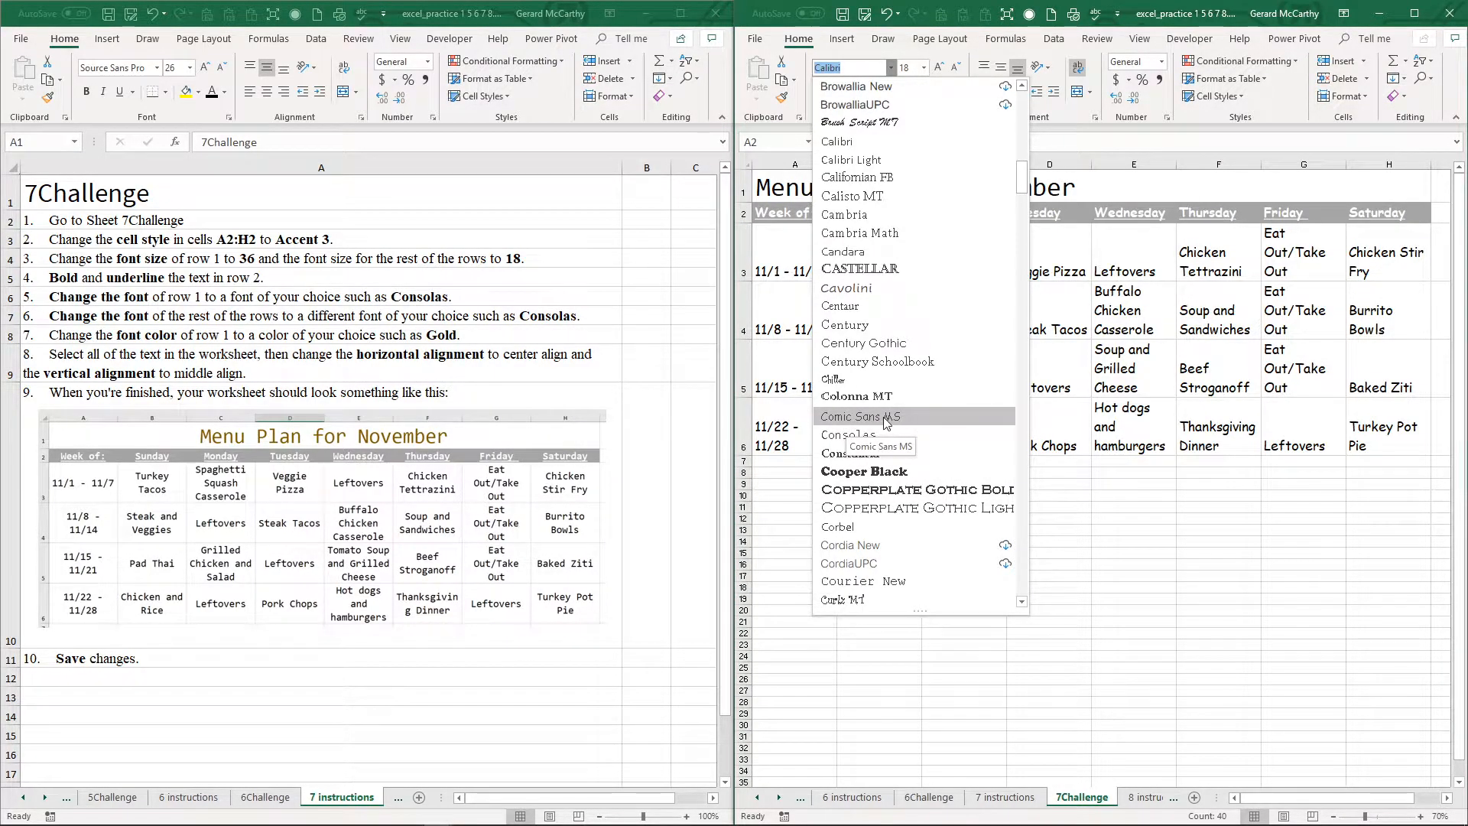
pyautogui.click(887, 423)
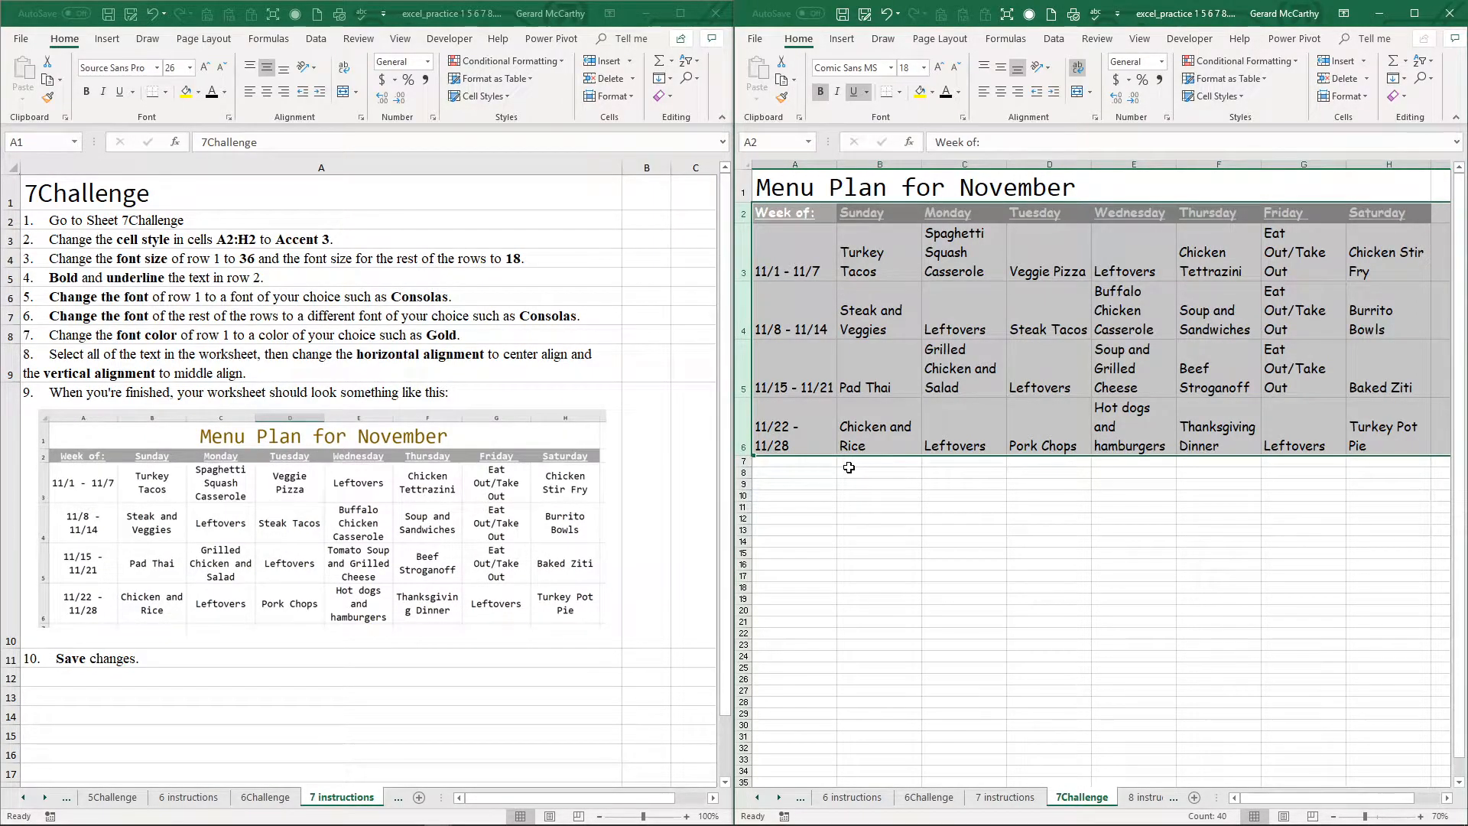
# Step: Give the row 1 title a custom muted yellow font color mixed from the full color spectrum
pyautogui.click(741, 189)
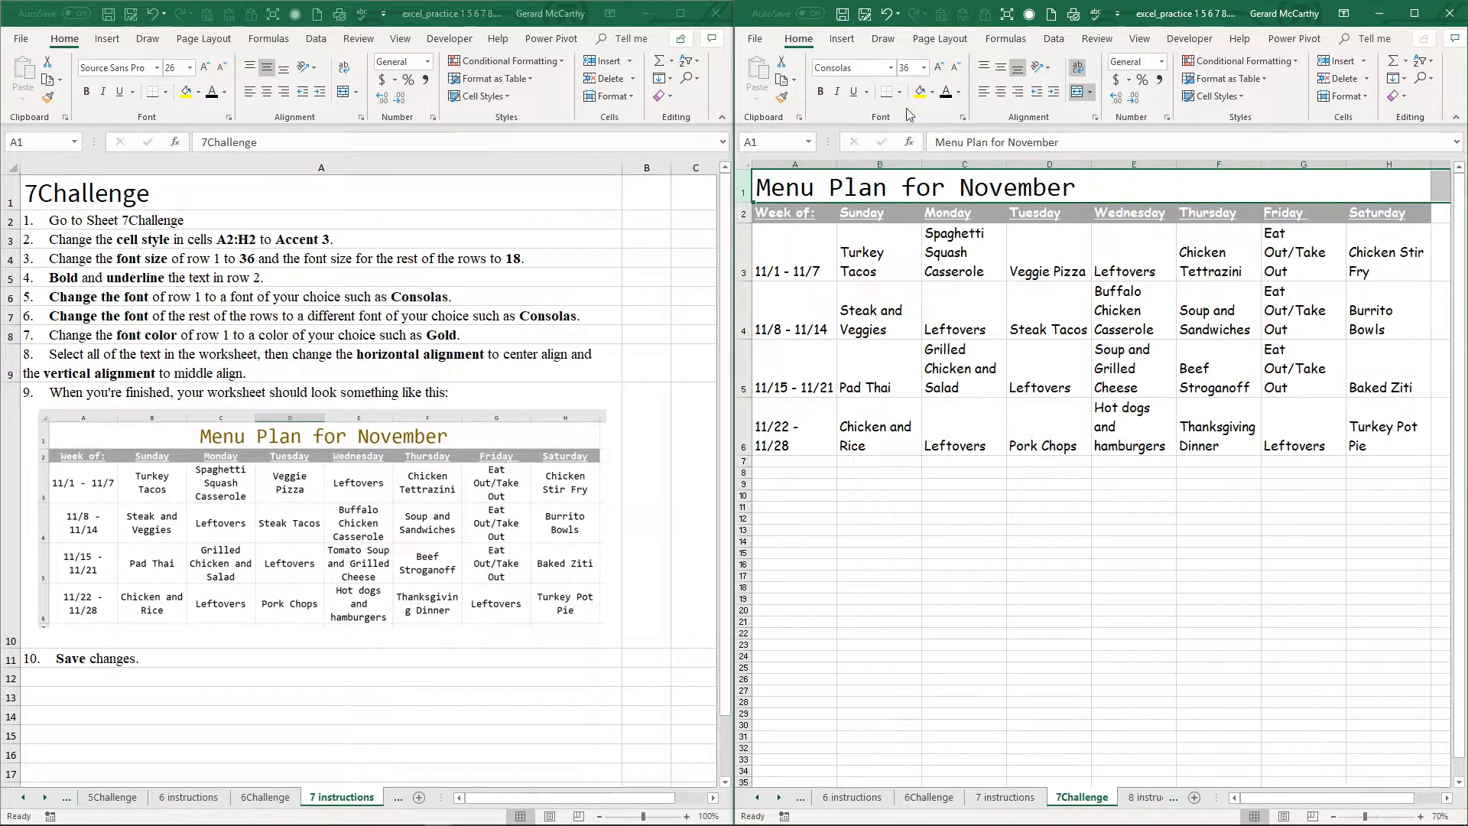
pyautogui.click(959, 93)
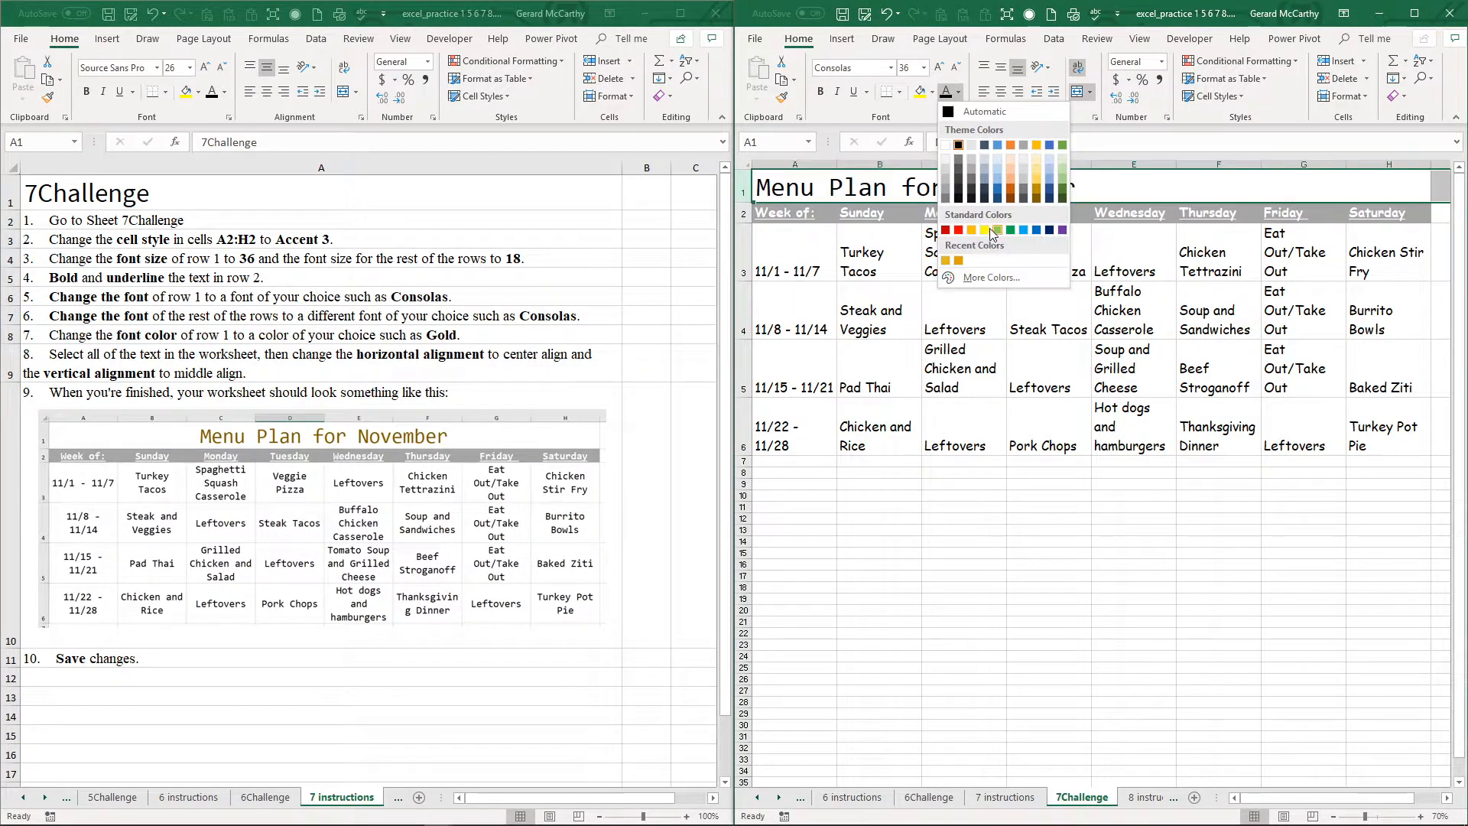
pyautogui.click(988, 278)
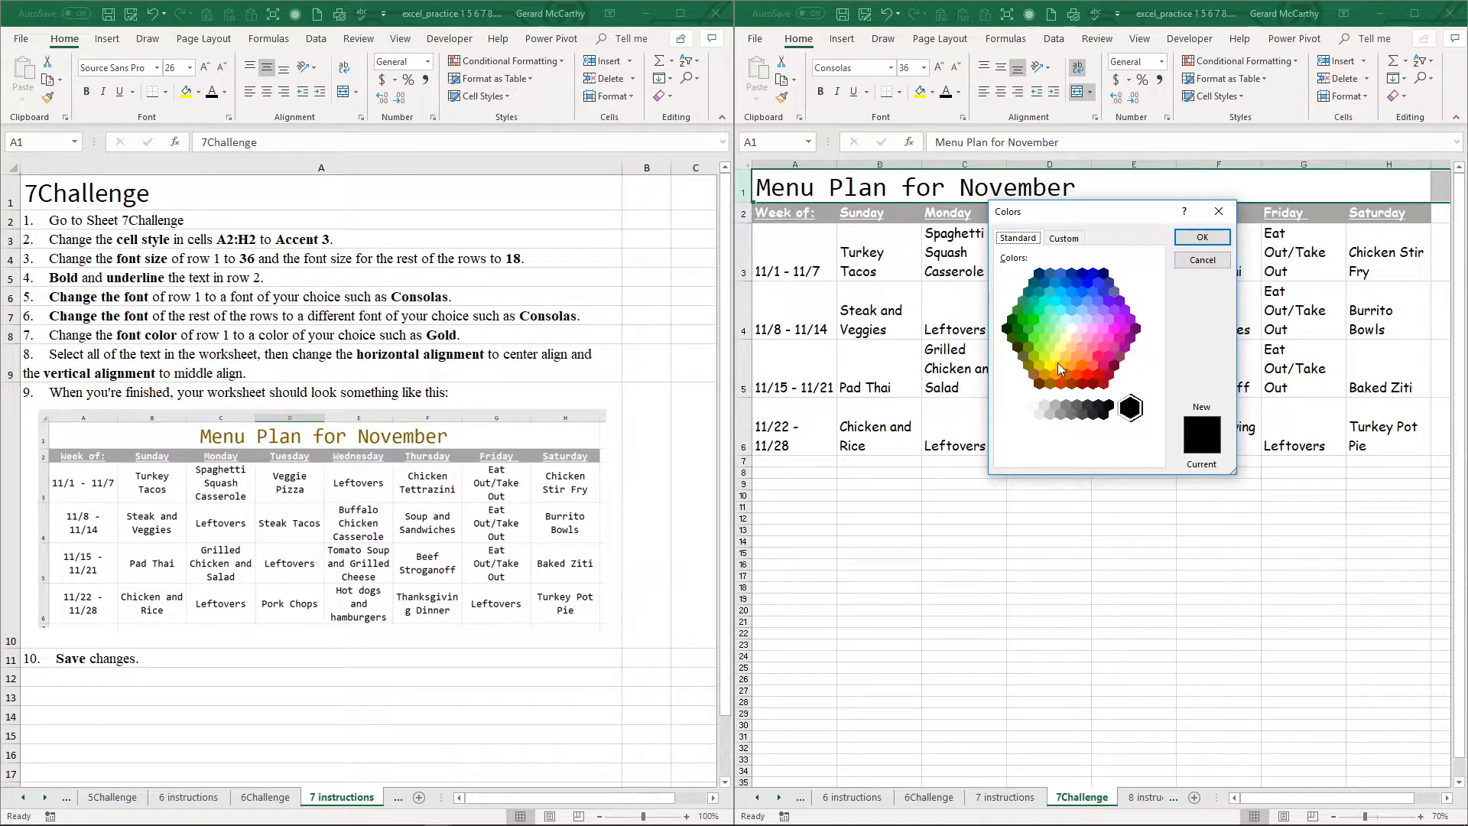
pyautogui.click(1051, 367)
pyautogui.click(1064, 237)
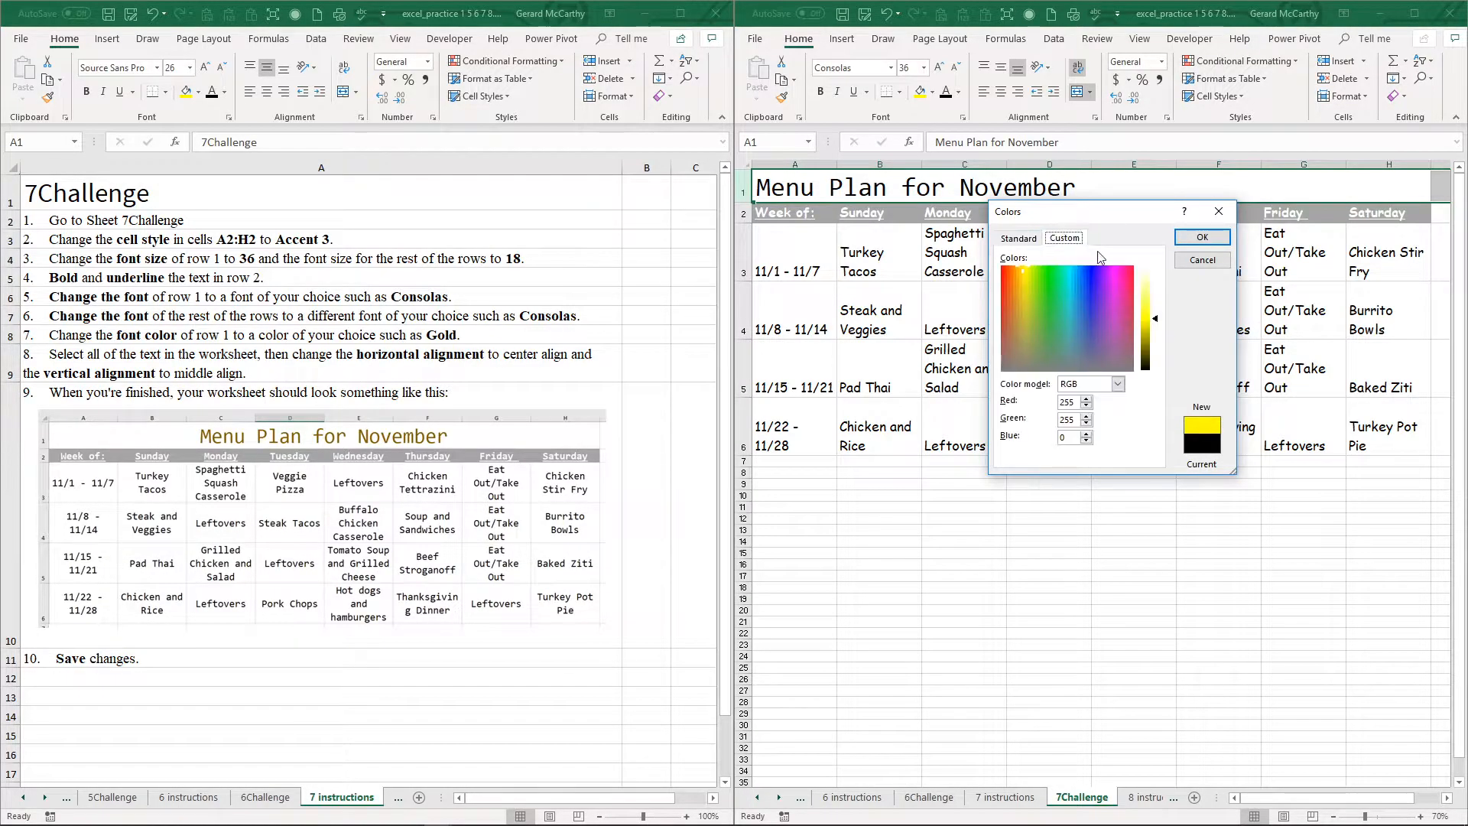
pyautogui.click(1024, 318)
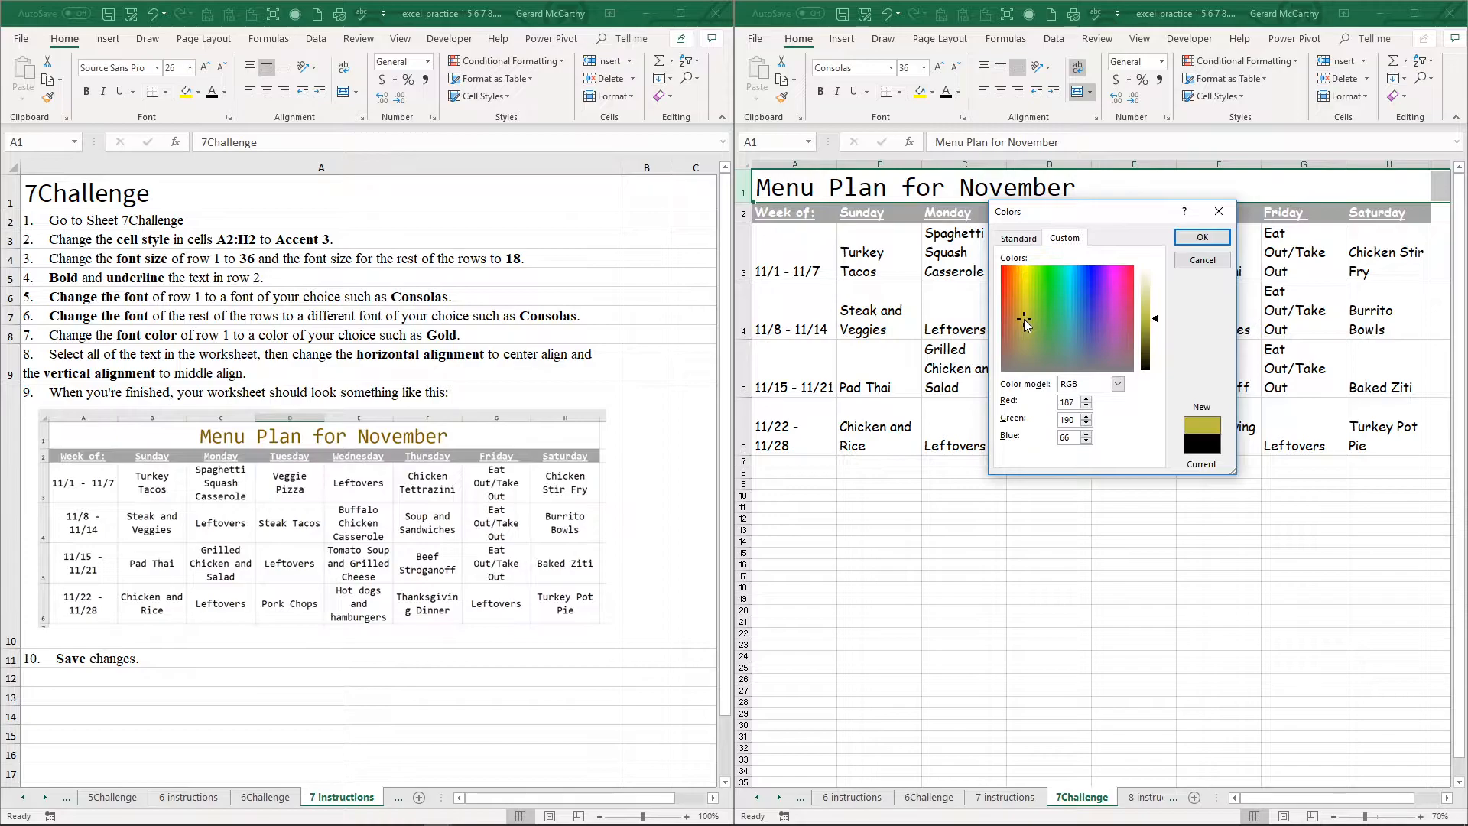
pyautogui.click(1147, 298)
pyautogui.click(1024, 303)
pyautogui.click(1147, 319)
pyautogui.click(1209, 233)
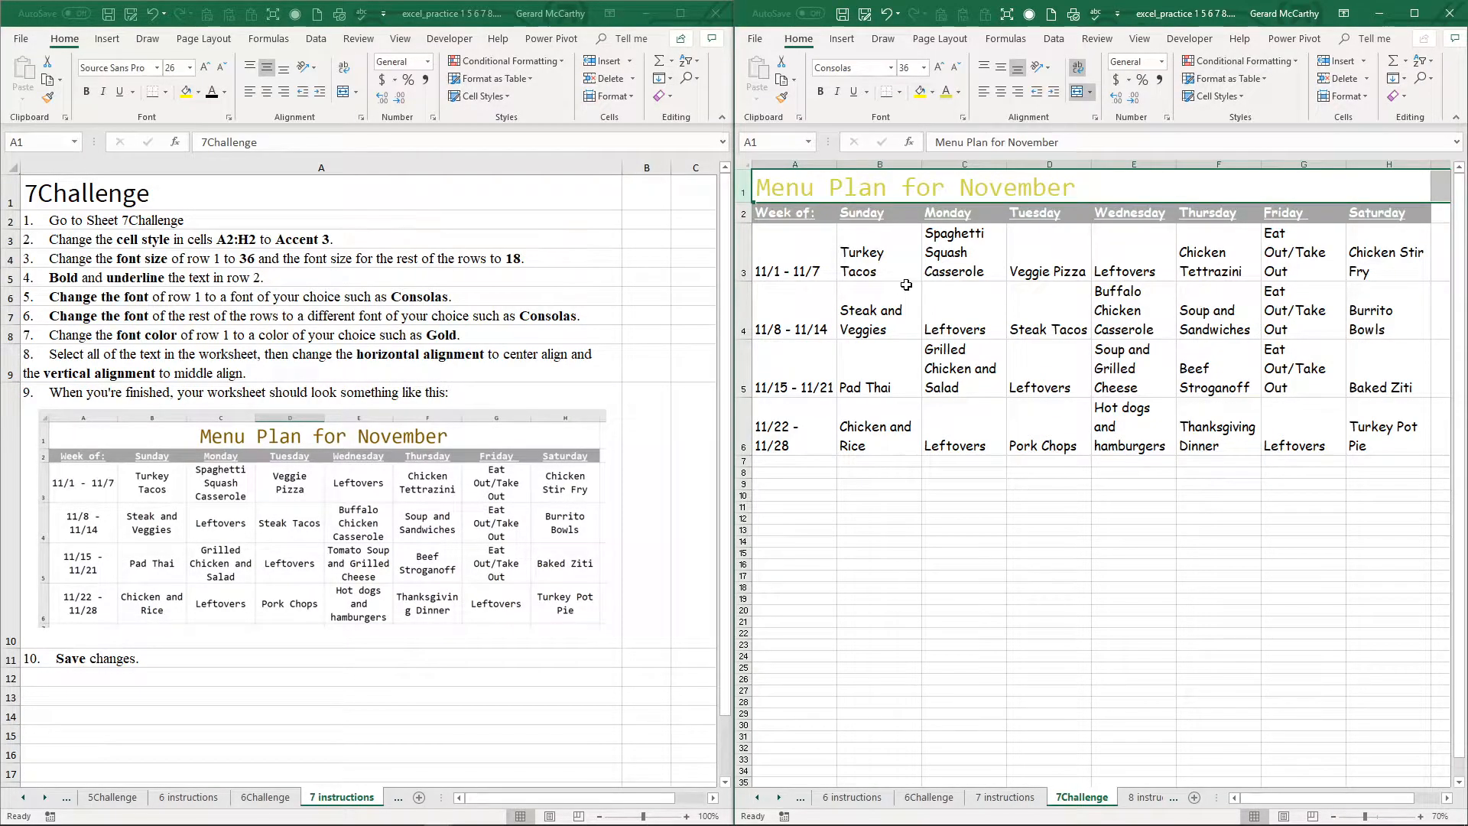
# Step: Center the text in A1:H6 horizontally and align it to the middle vertically
pyautogui.moveTo(770, 187); pyautogui.dragTo(1380, 434)
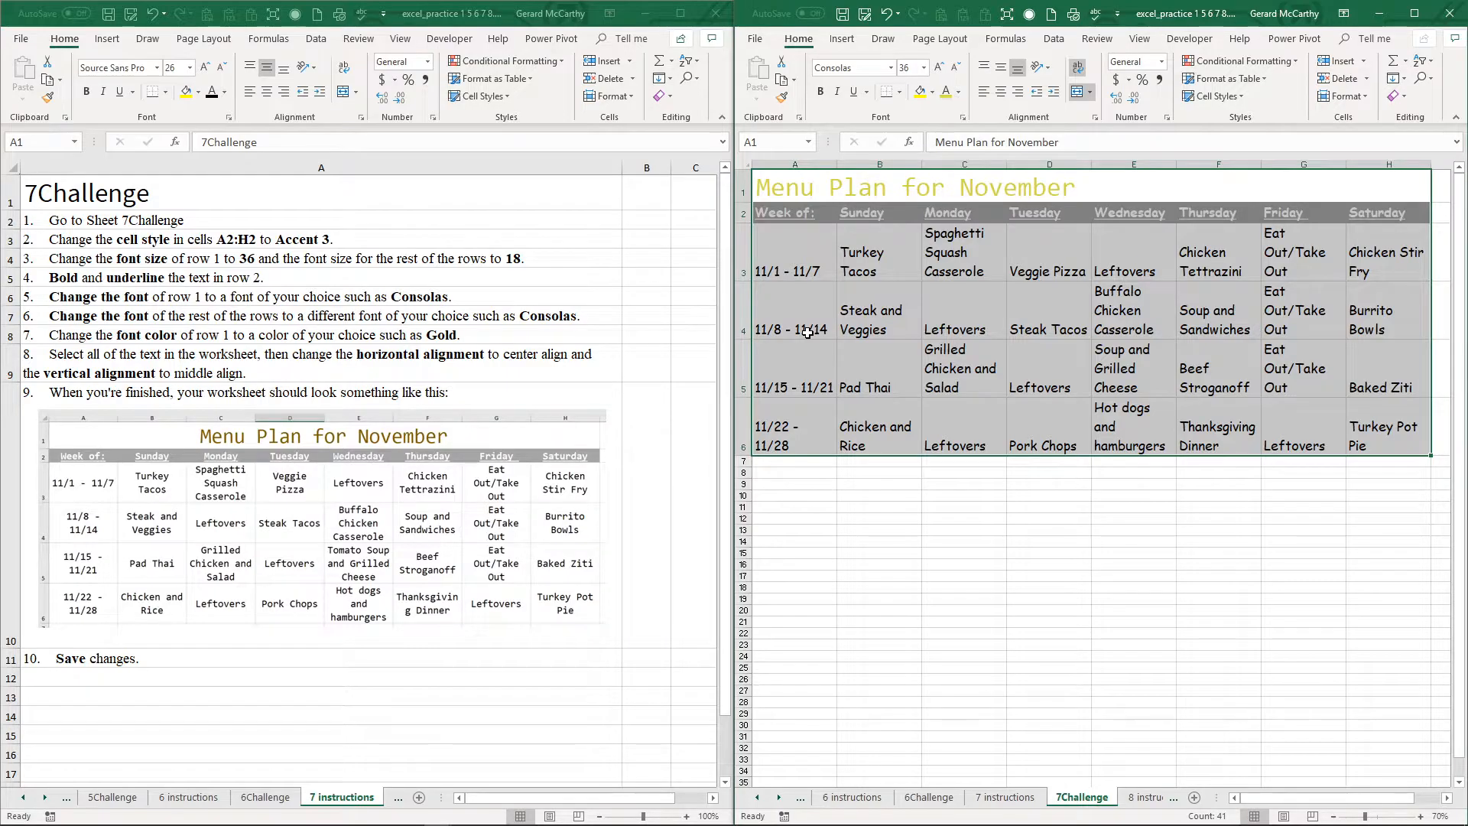
pyautogui.click(998, 93)
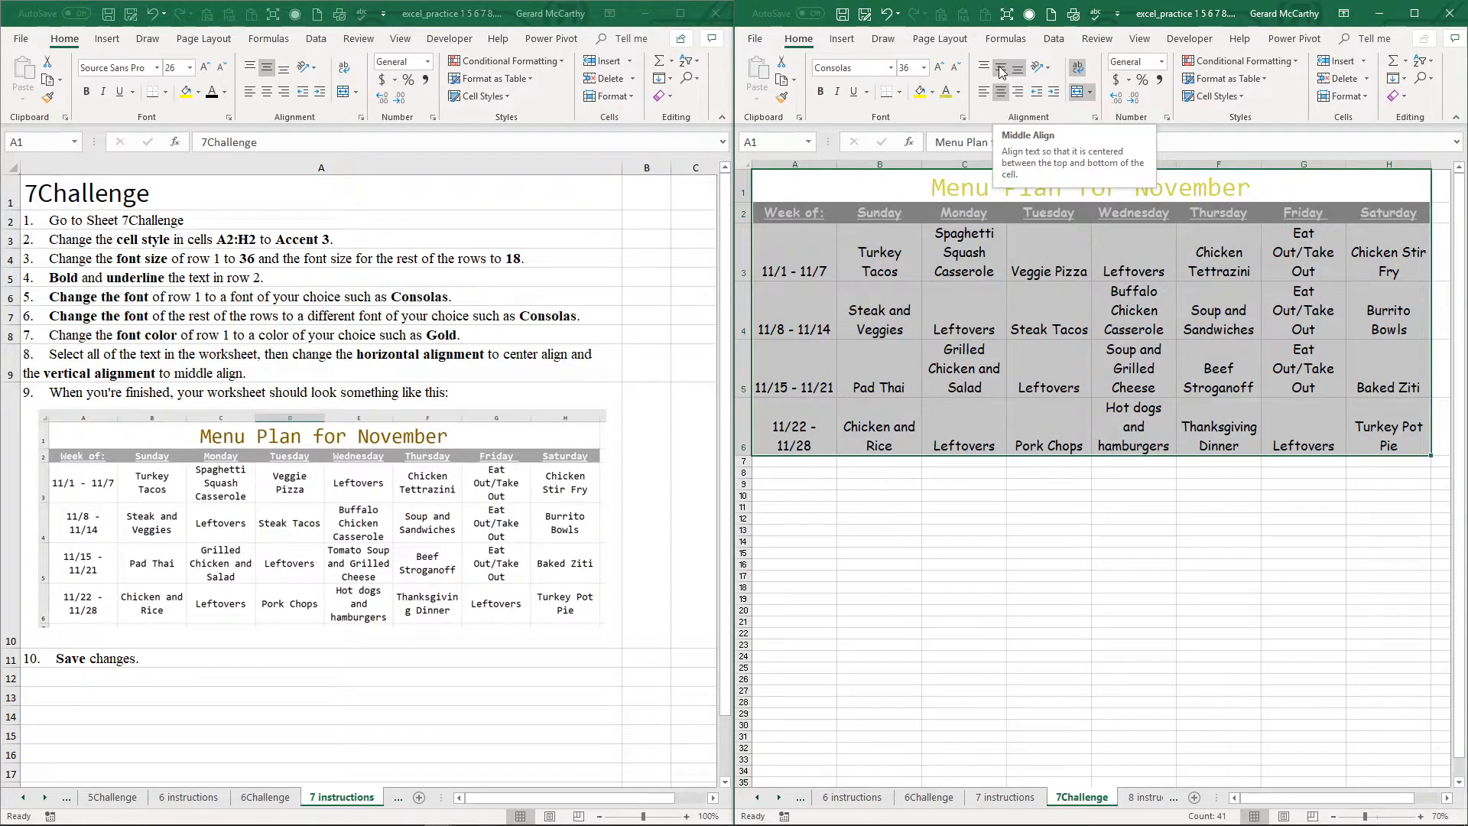
pyautogui.click(1000, 70)
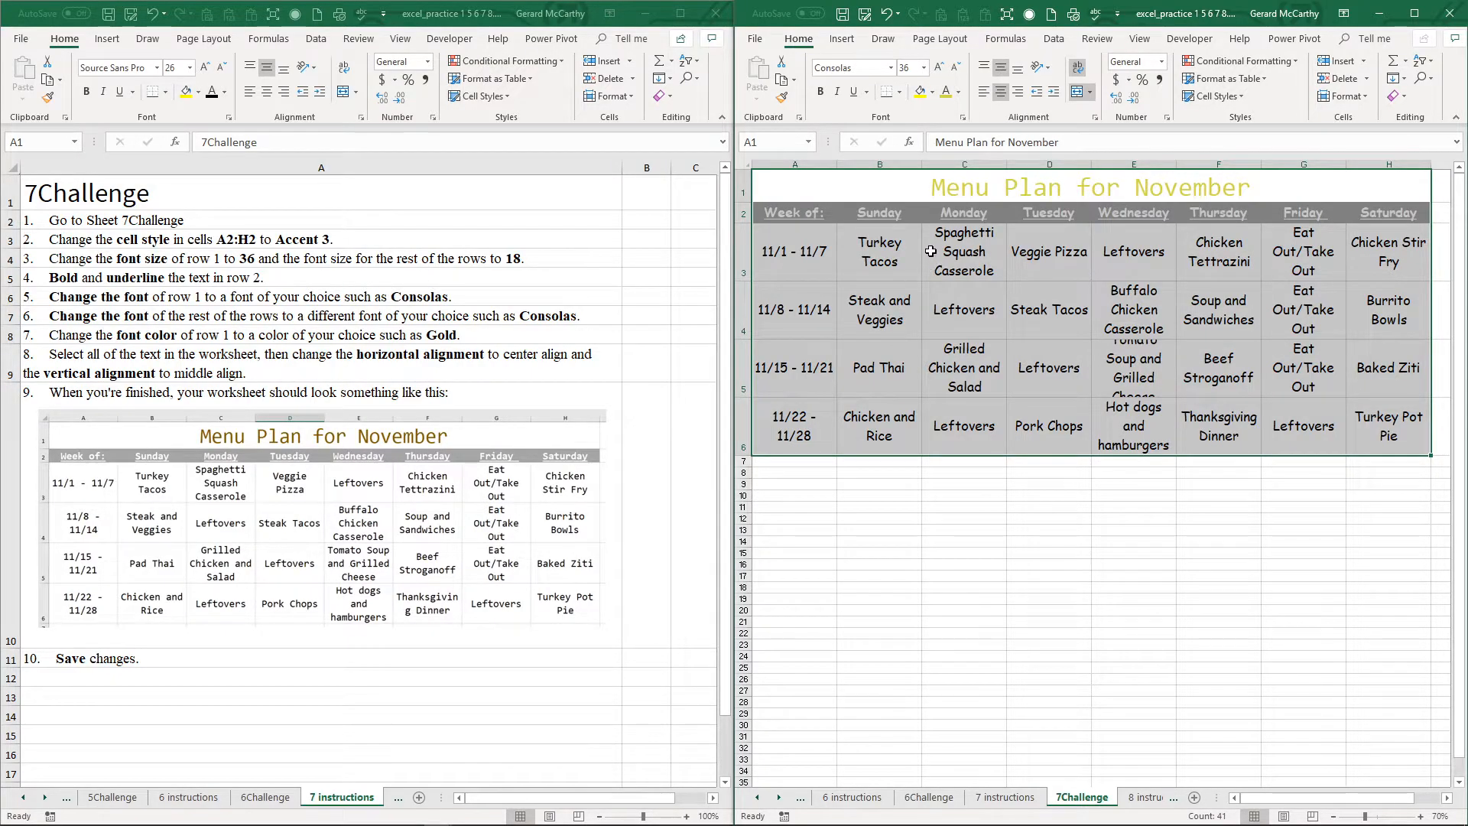
# Step: Recolor the Menu Plan for November title with the orange-gold shade from the recently used font colors
pyautogui.click(946, 200)
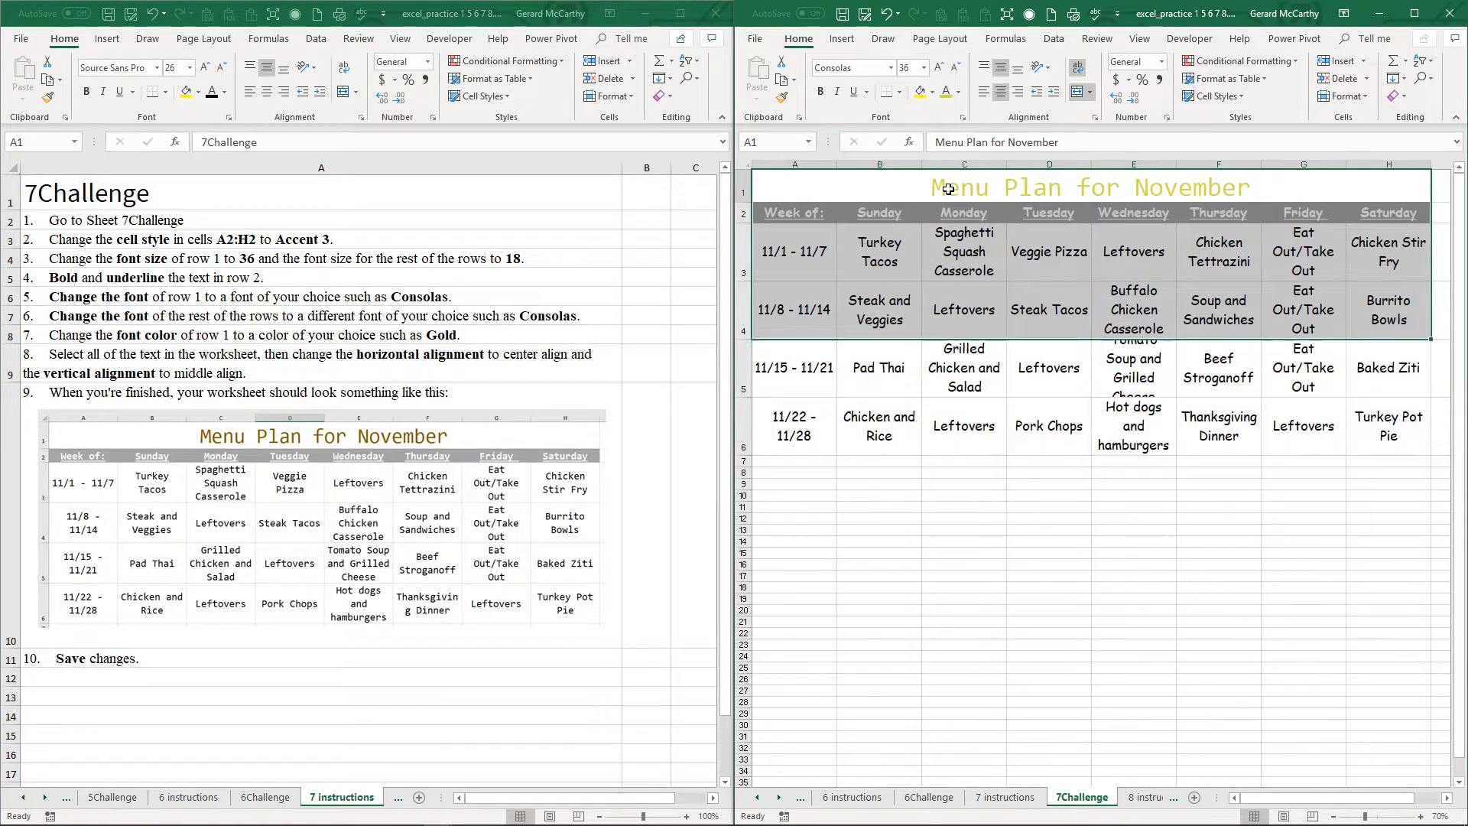
pyautogui.click(958, 93)
pyautogui.click(971, 260)
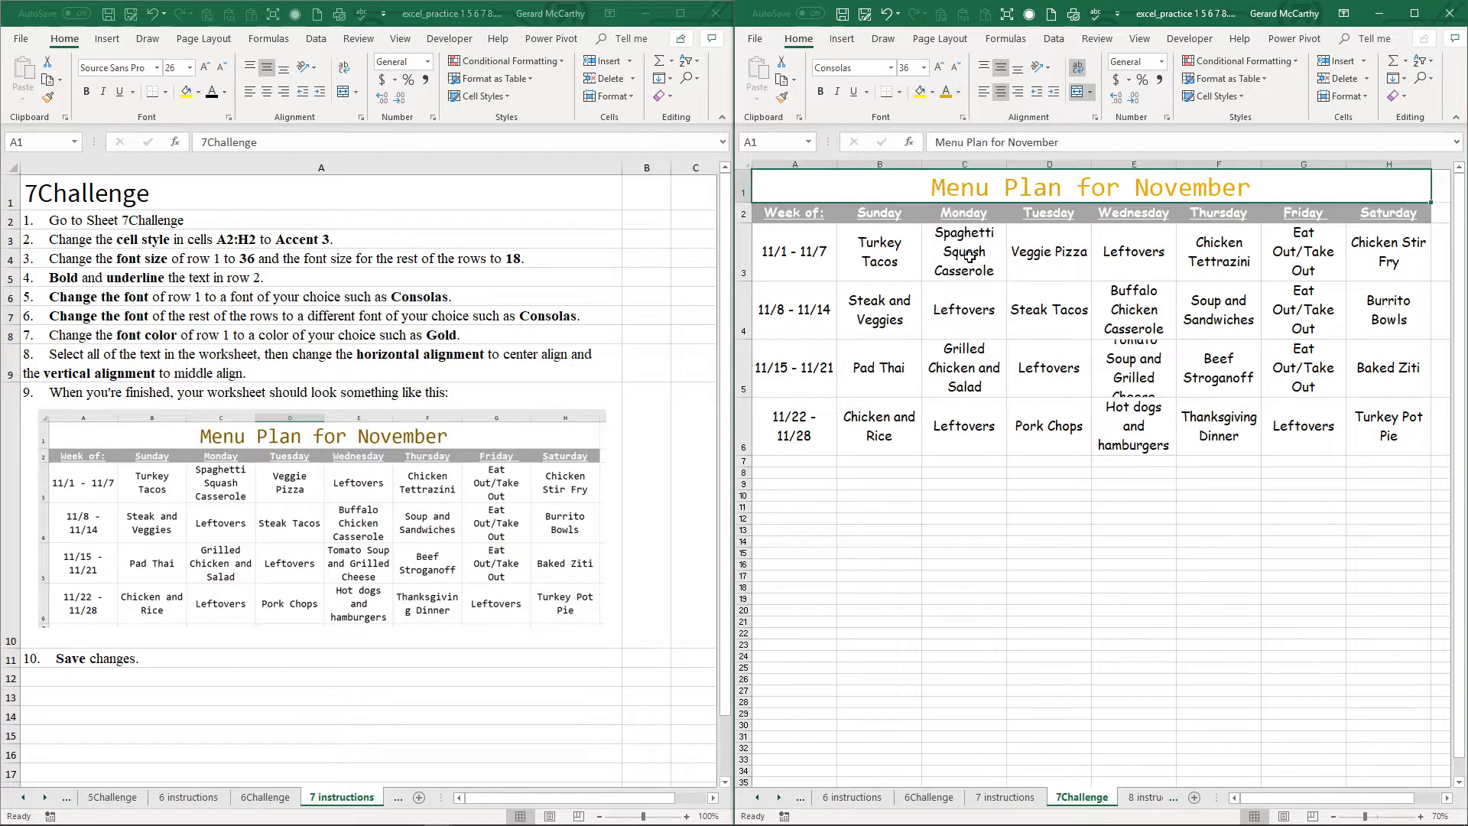
# Step: Recolor the Menu Plan for November title with a darker gold shade from the theme colors
pyautogui.click(959, 93)
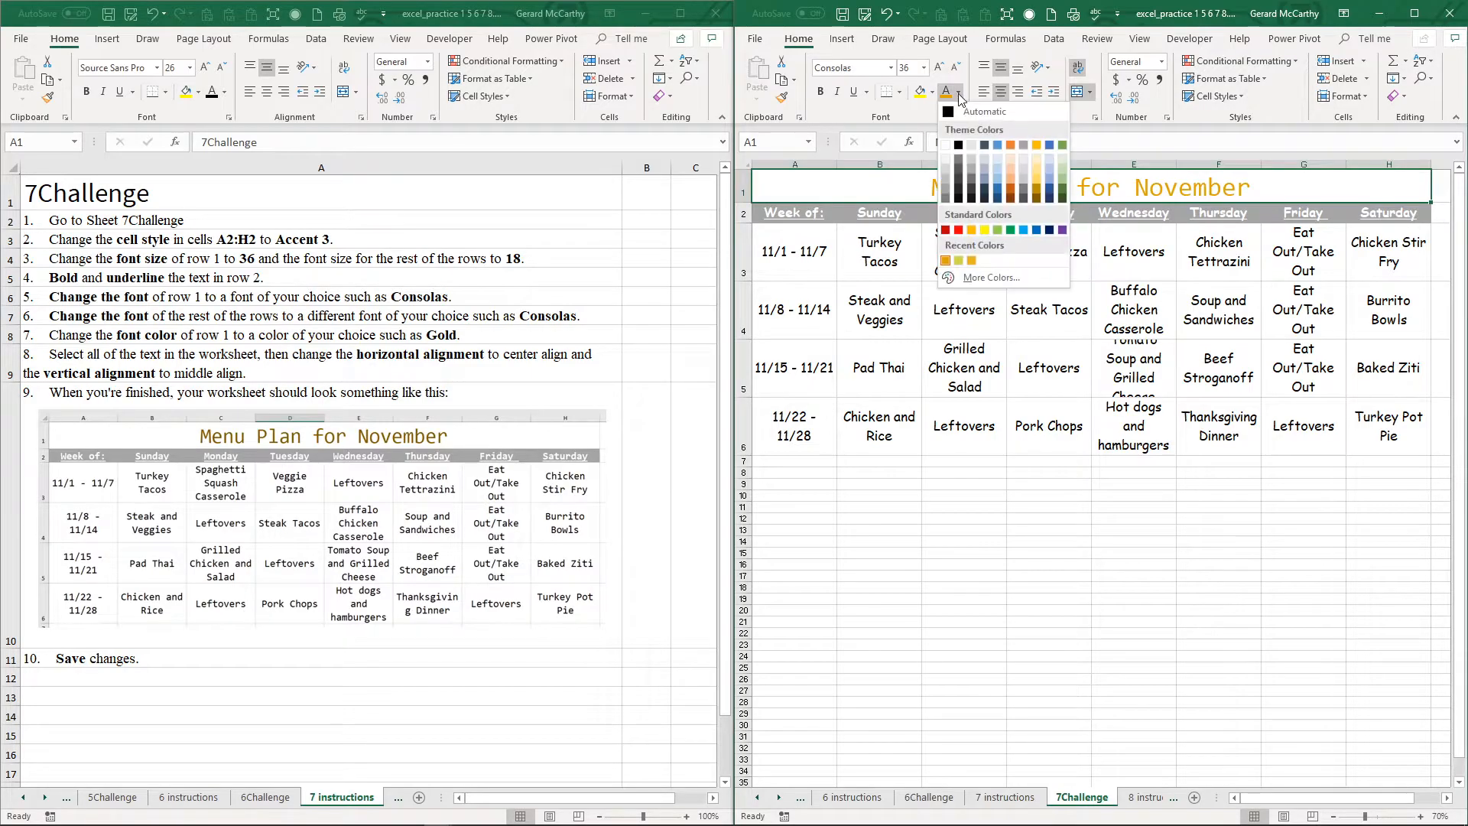
pyautogui.click(1037, 192)
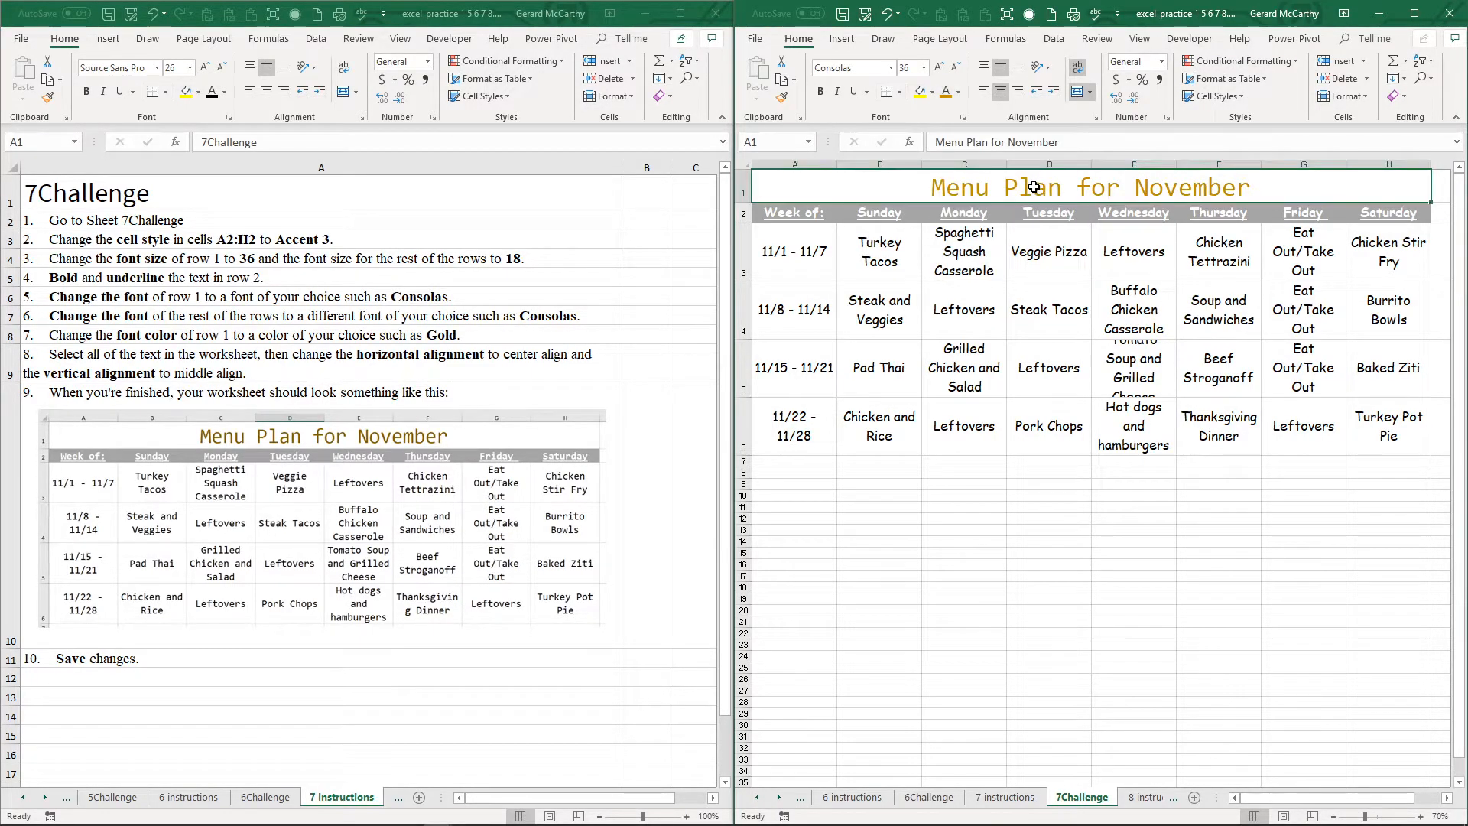
# Step: Try a brighter custom shade, then give the row 1 title a dark gold font color from the standard color hexagon
pyautogui.click(957, 93)
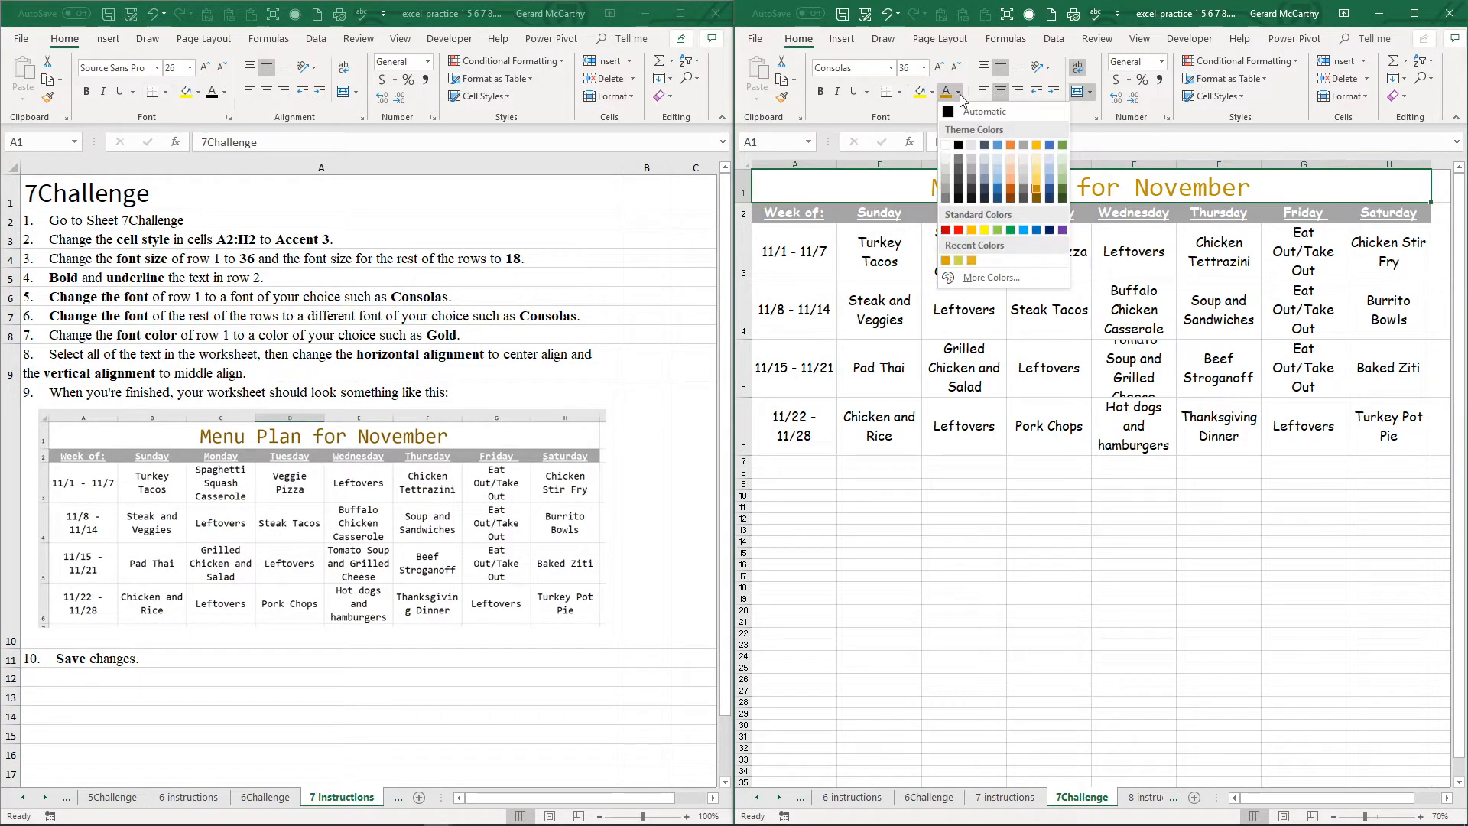
pyautogui.click(972, 278)
pyautogui.click(1153, 326)
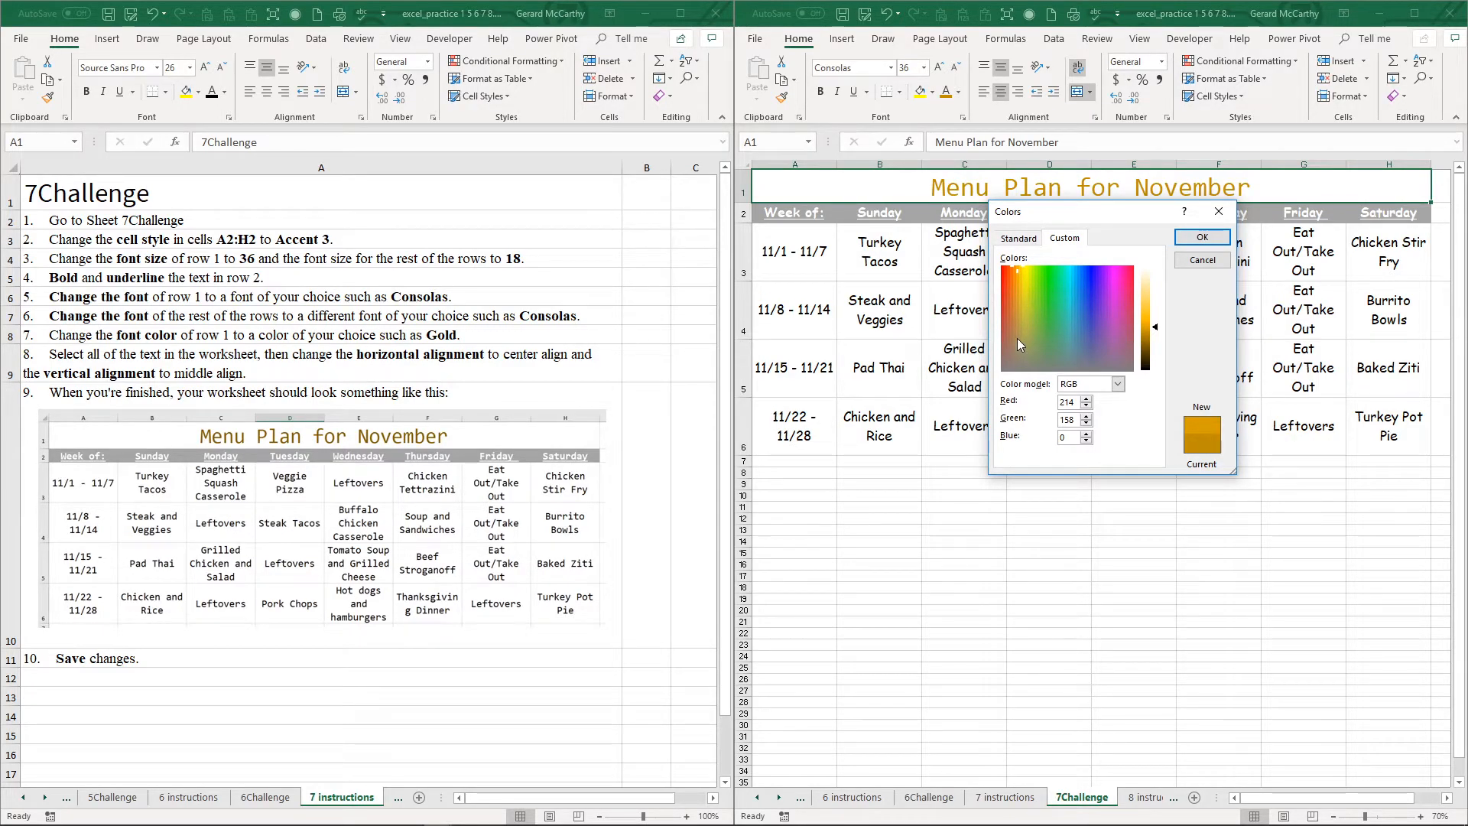
pyautogui.click(1147, 322)
pyautogui.click(1018, 238)
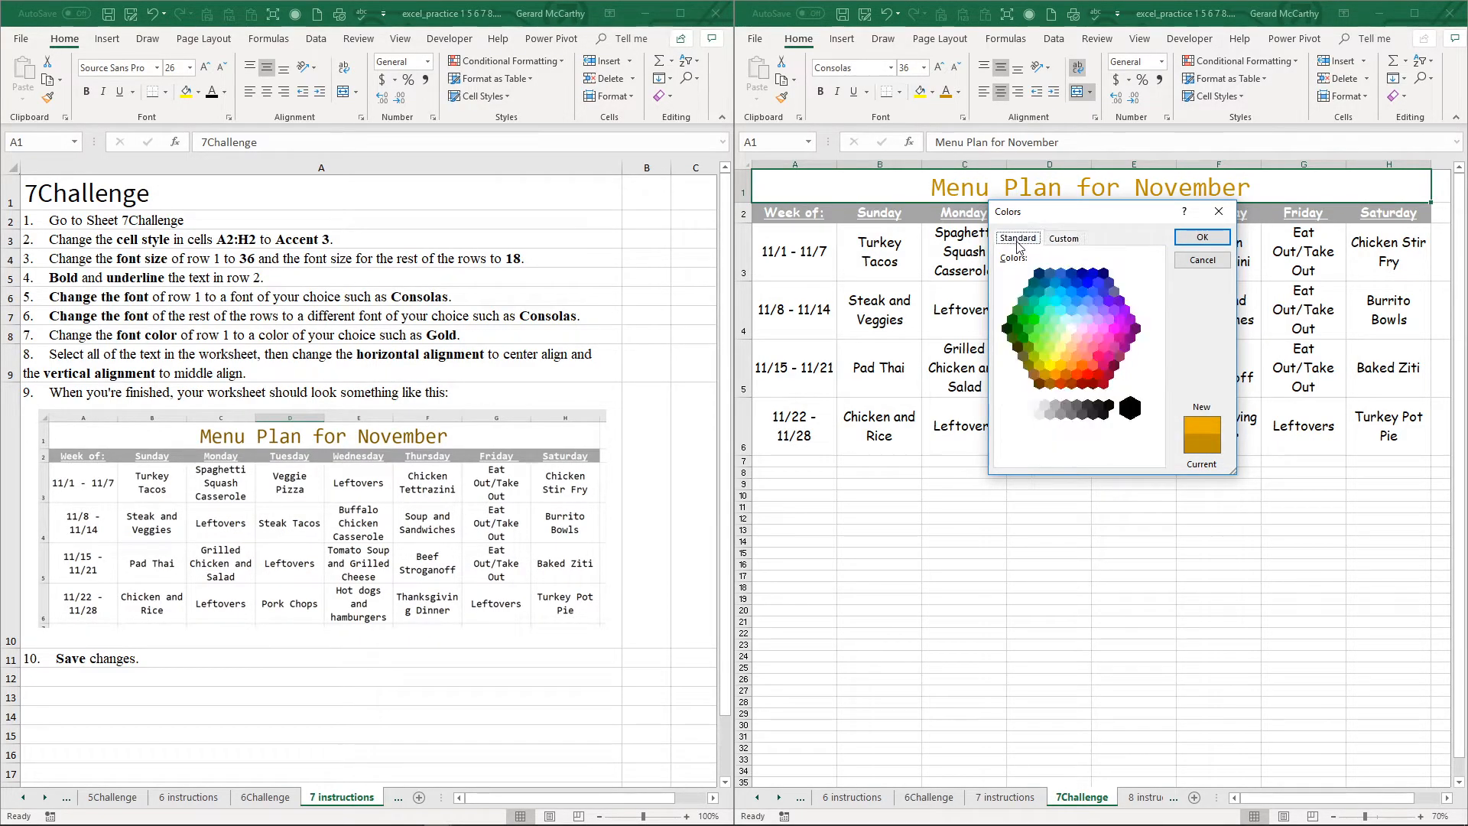
pyautogui.click(1061, 364)
pyautogui.click(1045, 374)
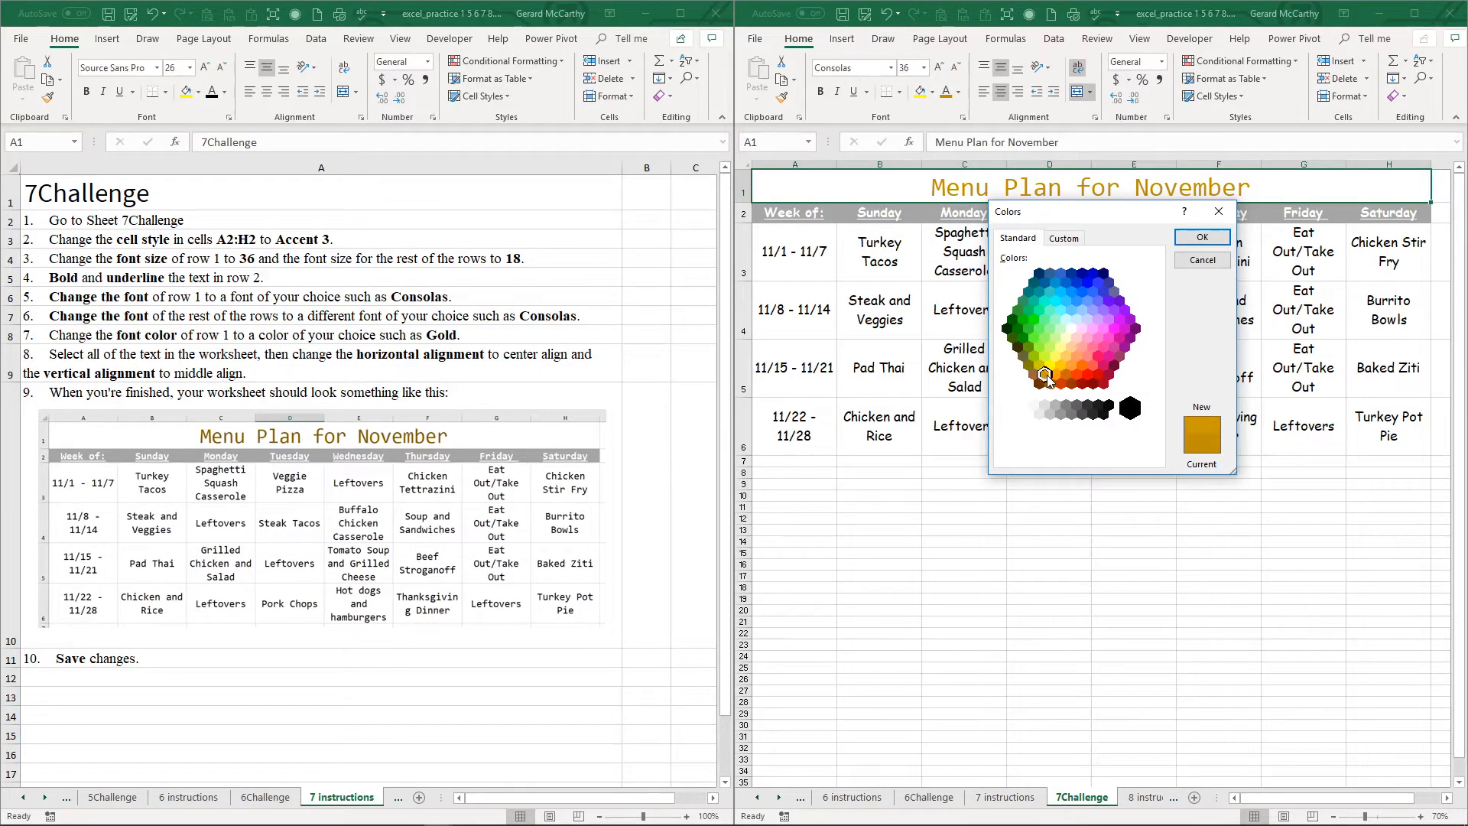
pyautogui.click(1202, 237)
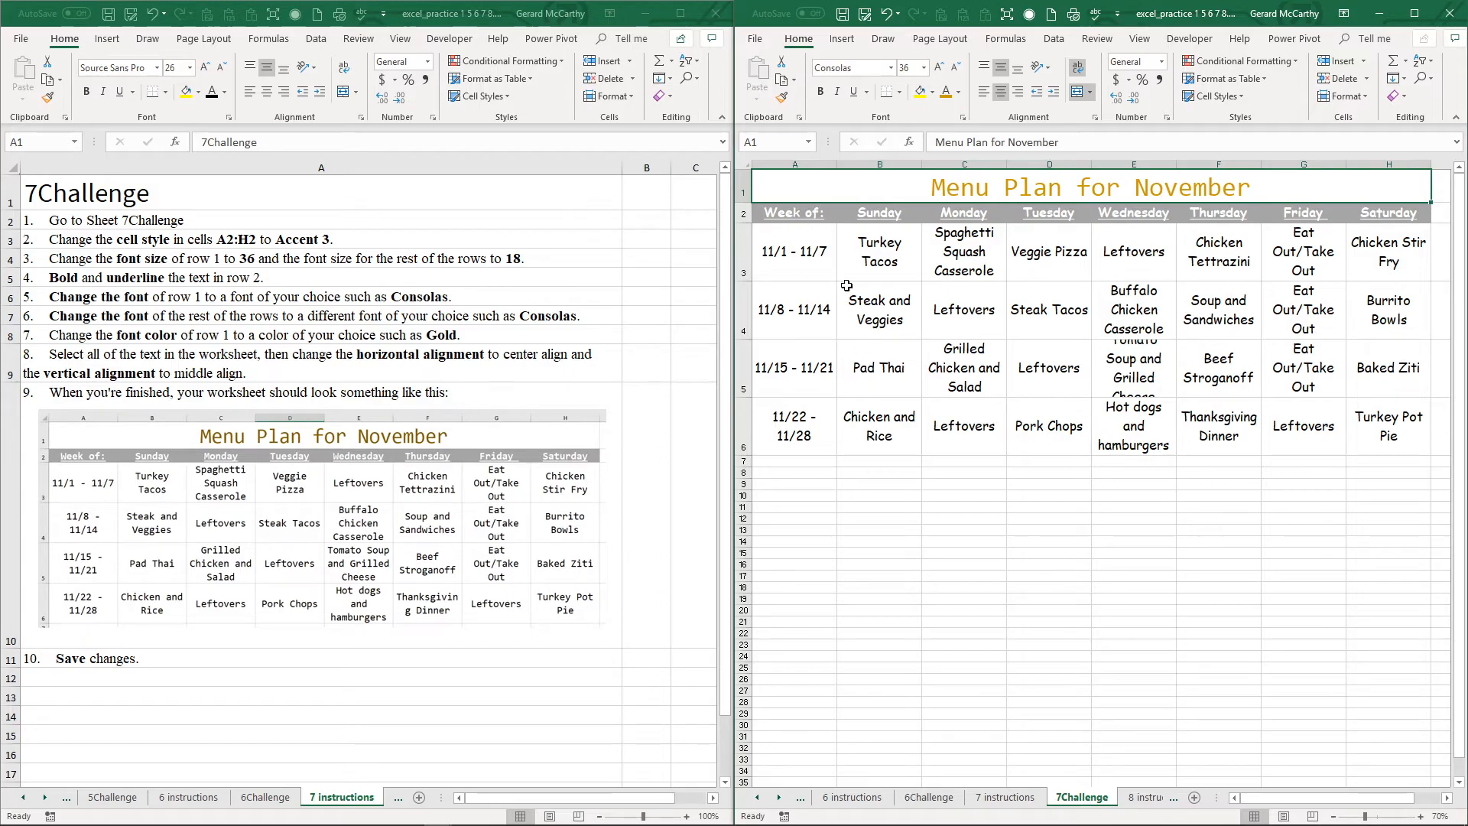
# Step: Save the changes to the workbook containing the formatted November menu plan
pyautogui.click(754, 38)
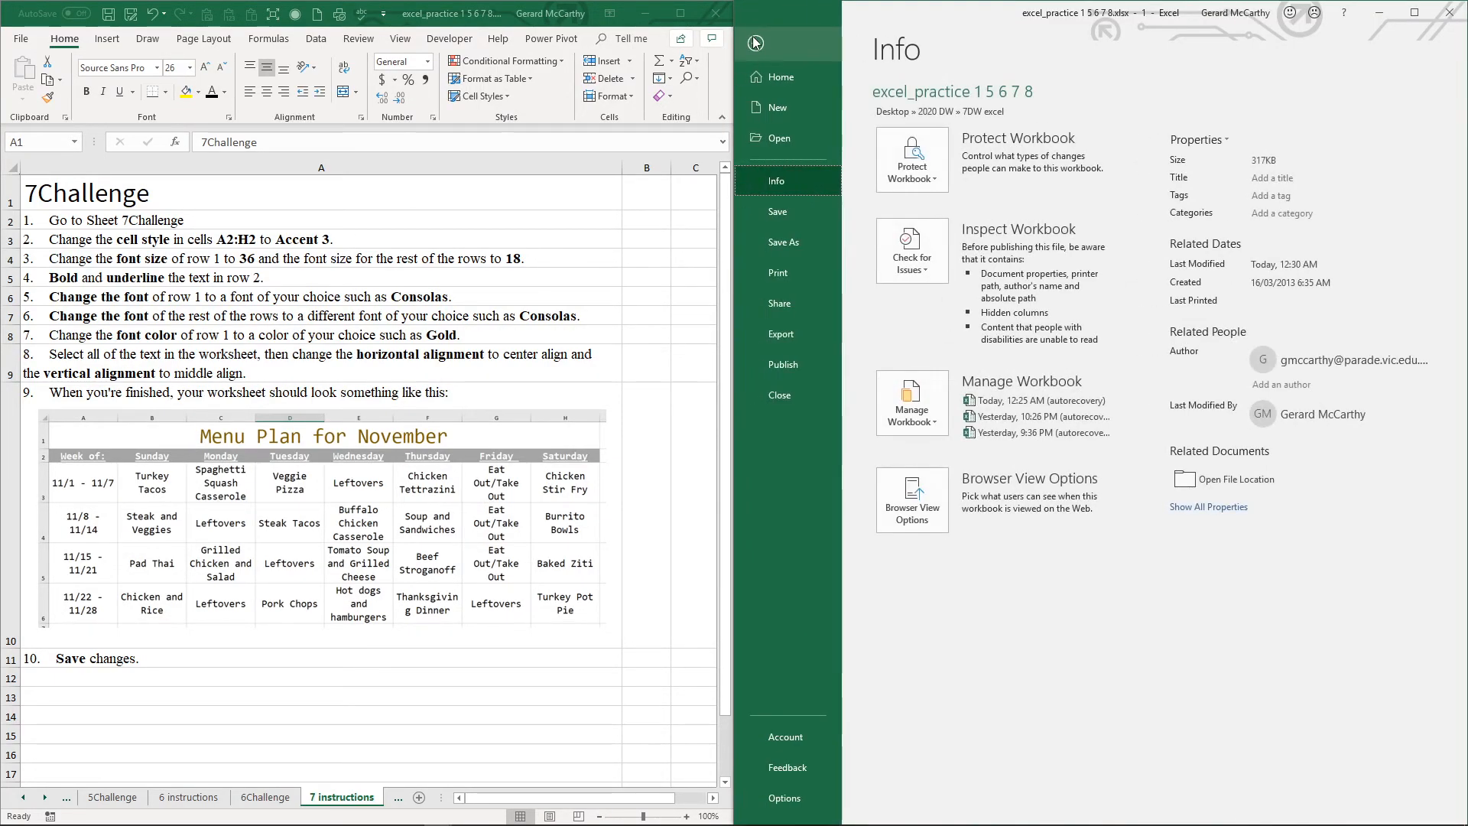
pyautogui.click(777, 211)
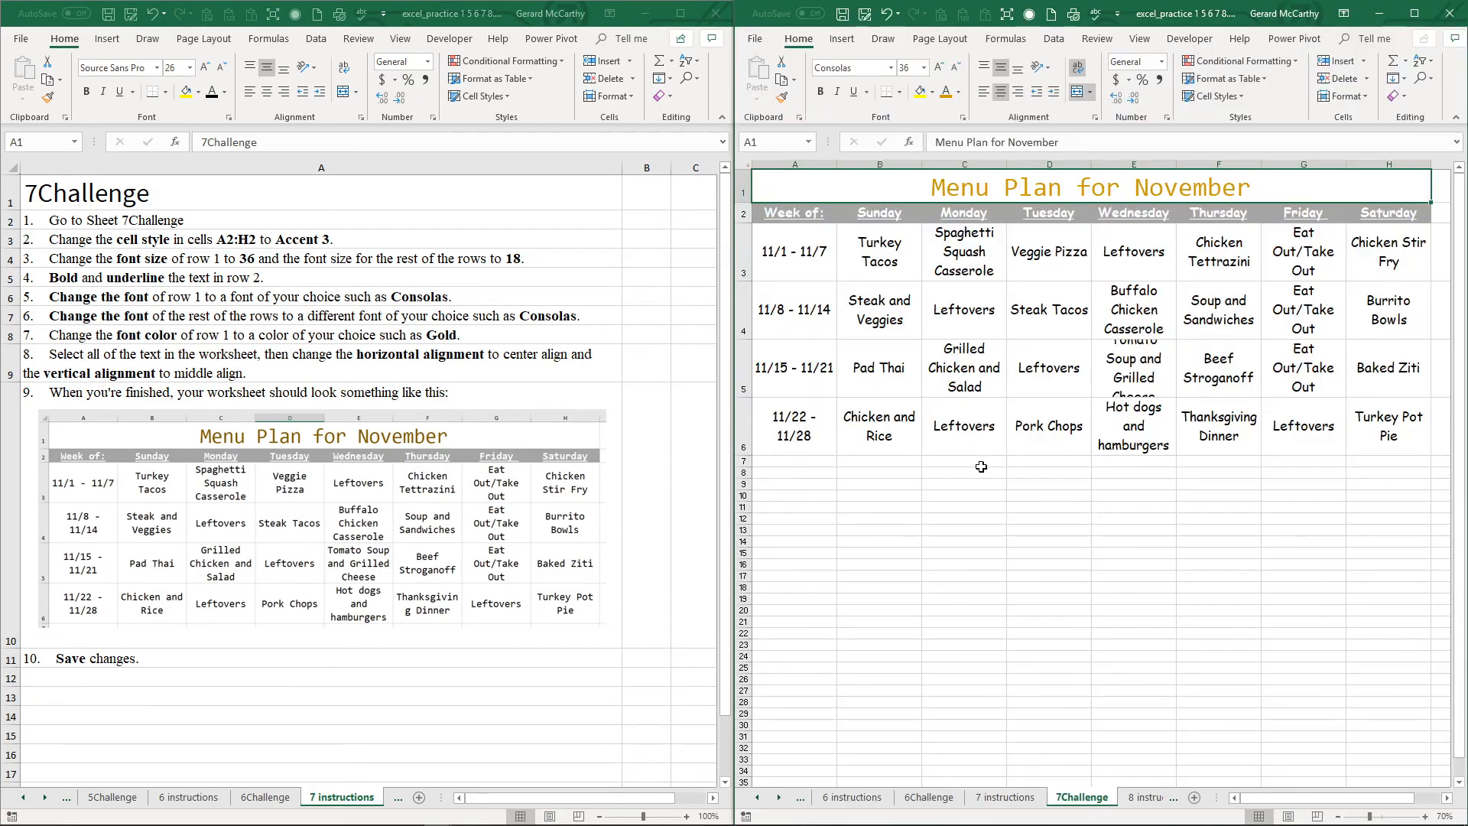